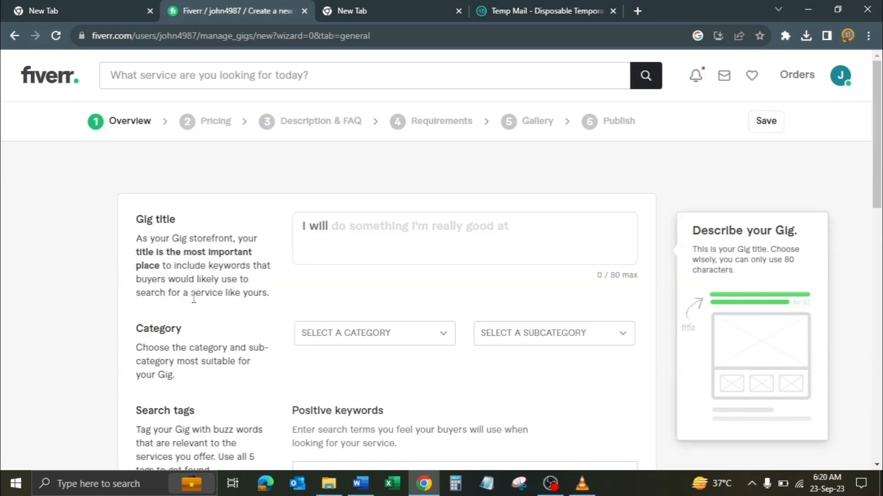
- Copy the title text ": do medical billing of complete RCM for USA Healthcare System" from the Fiverr.docx Word document into the Fiverr gig title
left_click(314, 238)
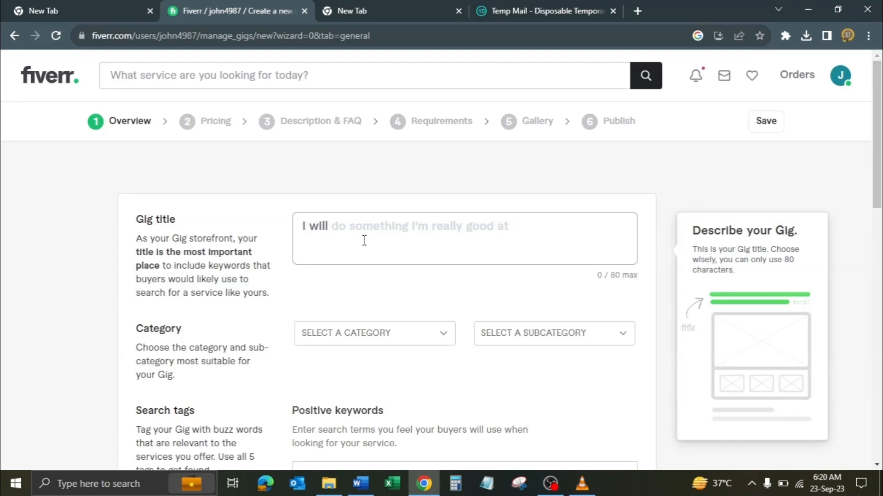
left_click(323, 385)
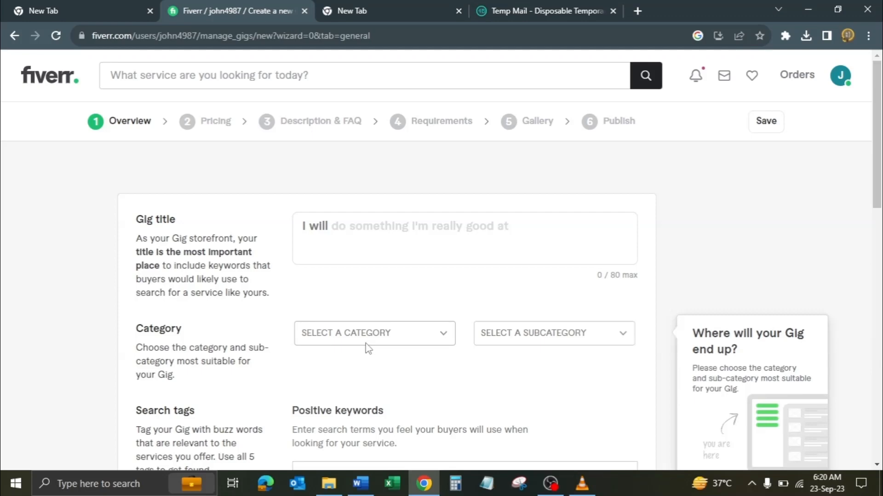
left_click(360, 483)
left_click_drag(175, 164, 389, 171)
key("ctrl+c")
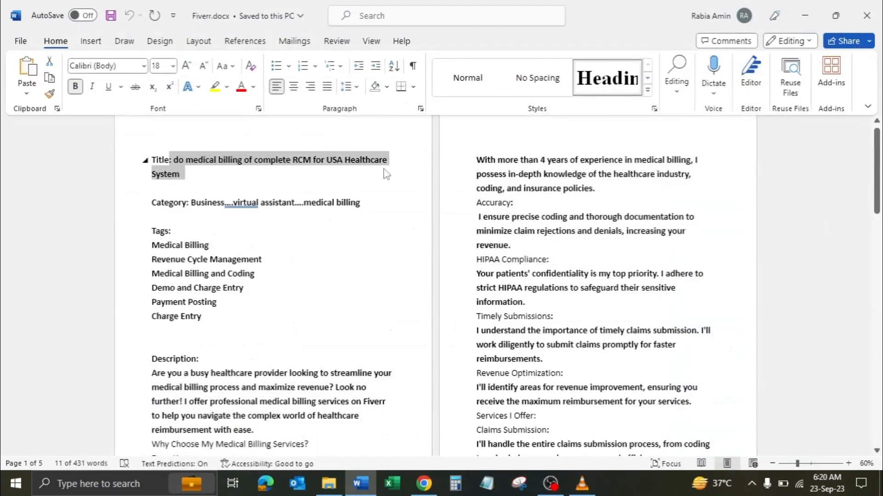
left_click(805, 15)
left_click(361, 220)
key("ctrl+v")
- Remove the leading ": do" from the gig title so it starts with "medical billing"
left_click(357, 226)
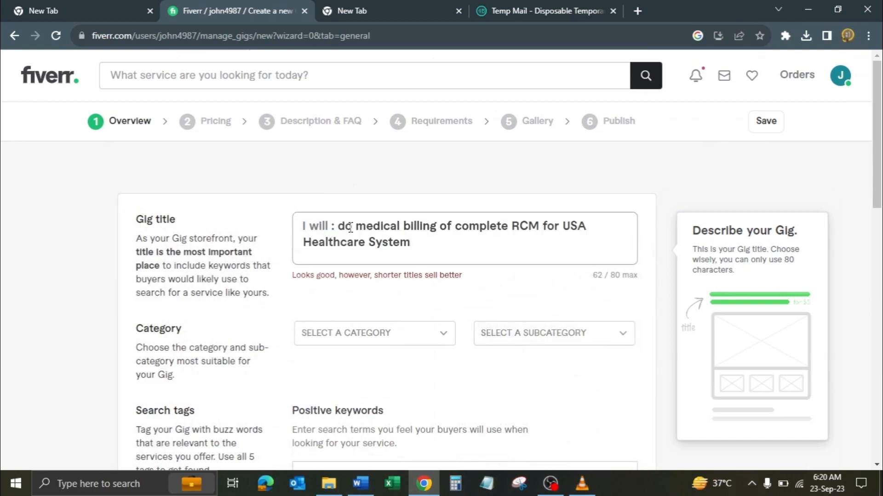
key("BackSpace")
key("BackSpace")
key("BackSpace")
key("BackSpace")
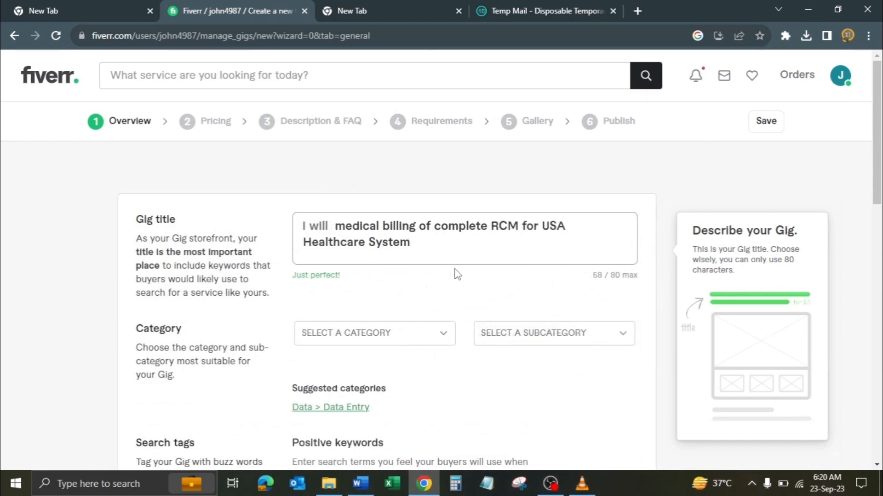
- Set the gig's category to Business and its subcategory to Virtual Assistant, following the category line in the Word document
scroll(429, 279, "down", 3)
scroll(429, 269, "up", 2)
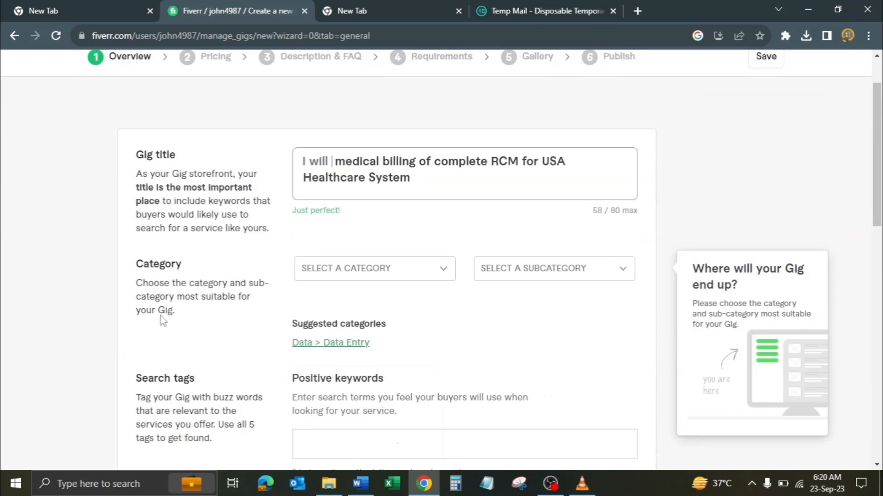
key("alt+Tab")
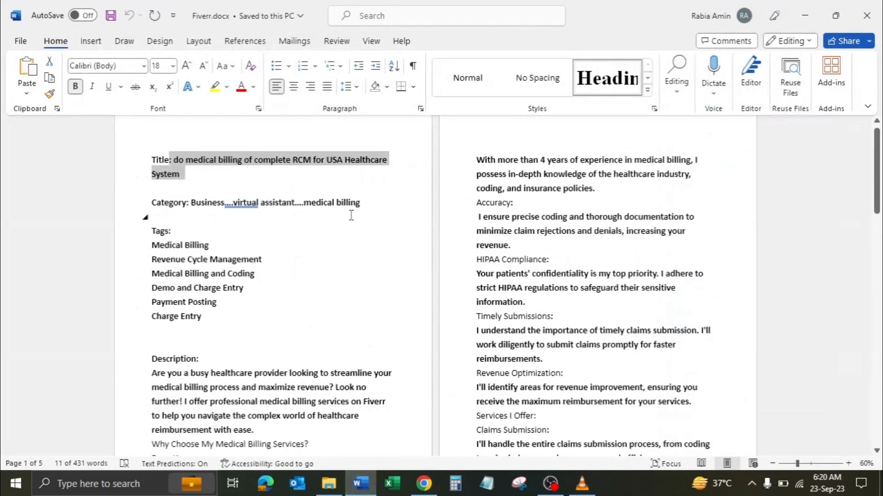
left_click(805, 10)
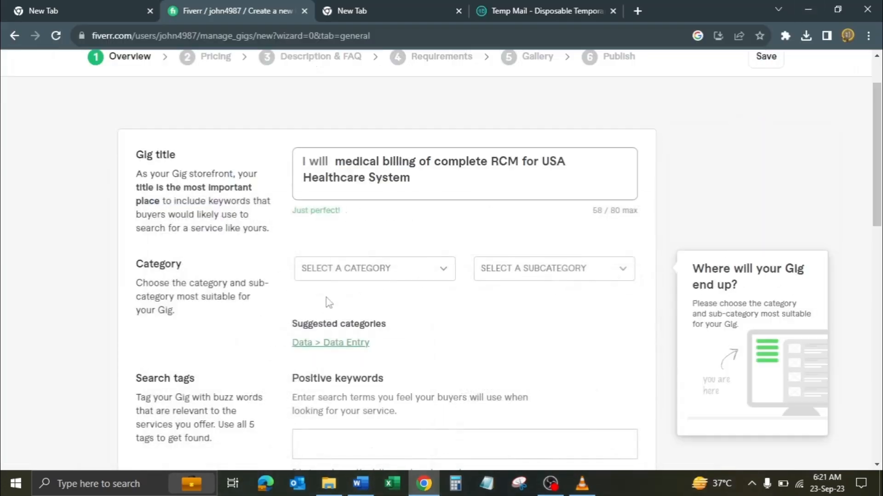
left_click(403, 278)
scroll(396, 311, "down", 3)
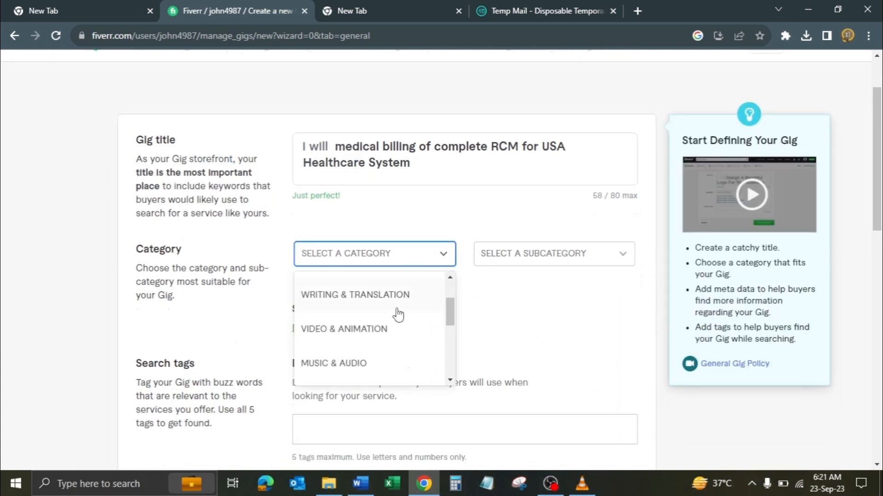
scroll(396, 312, "down", 3)
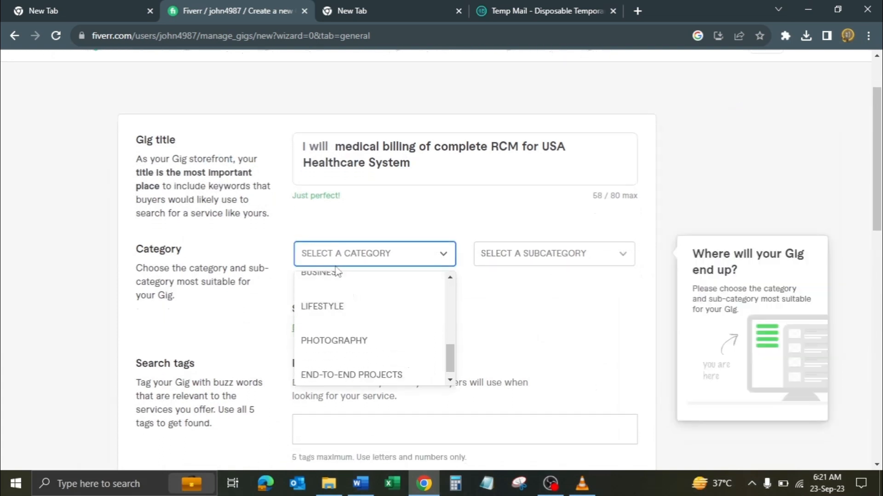
left_click(353, 283)
left_click(569, 260)
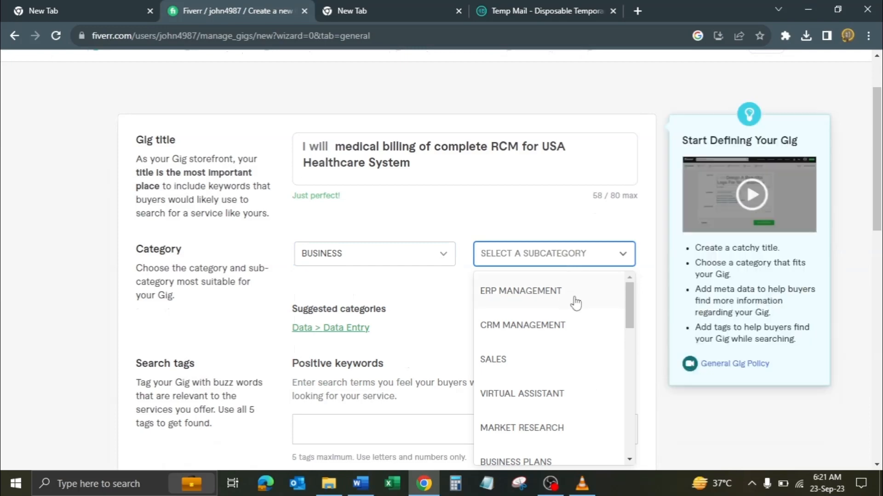
left_click(557, 390)
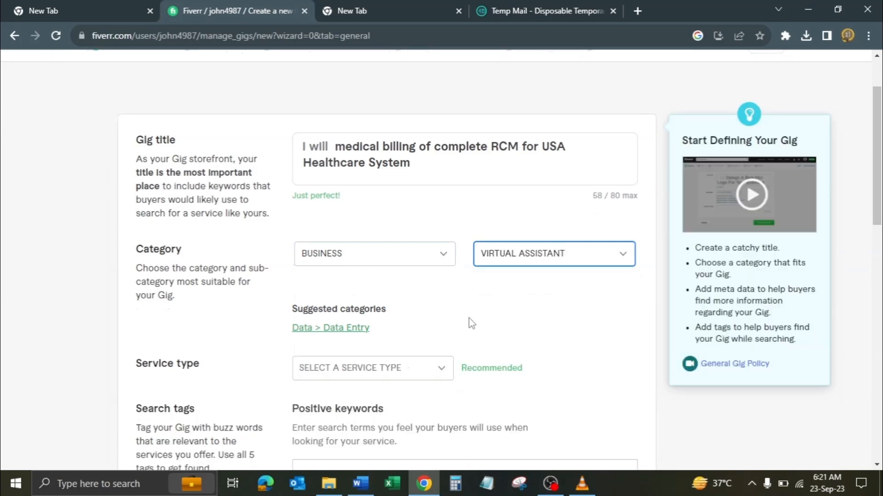
- Set the service type to Administration and choose English as the language in the gig metadata
scroll(413, 318, "down", 2)
left_click(363, 240)
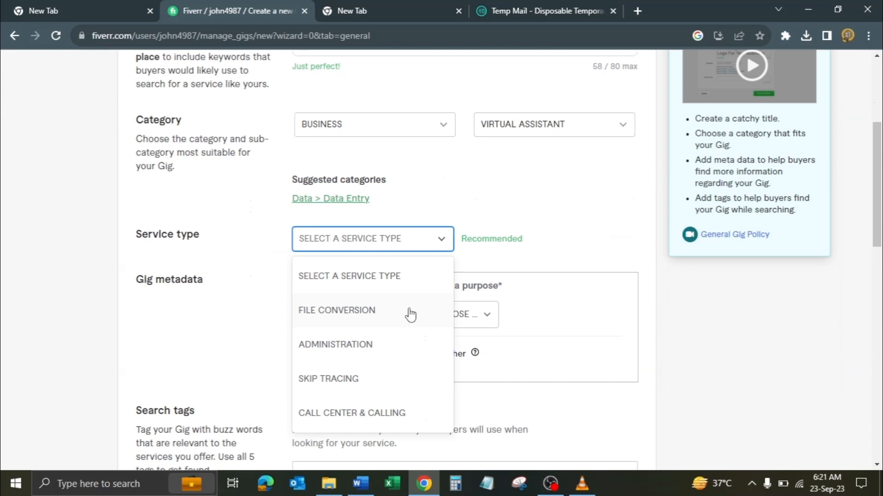
left_click(380, 346)
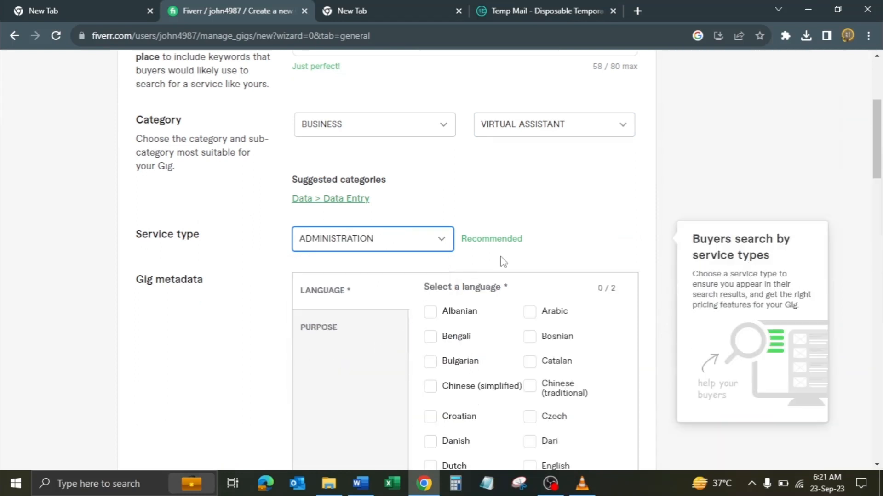
scroll(502, 261, "down", 5)
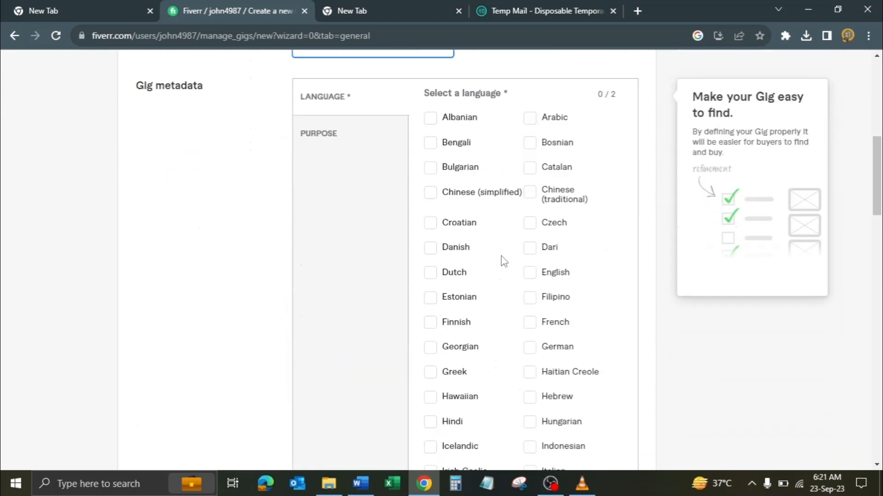
left_click(529, 275)
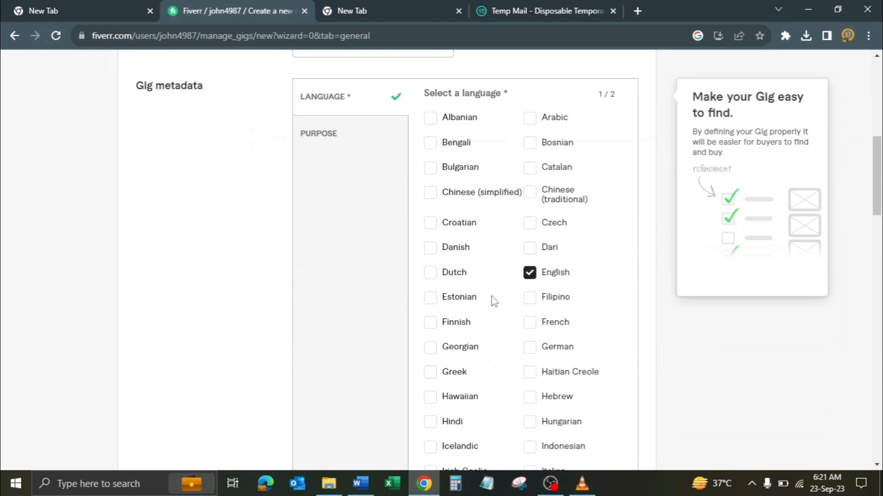
- Add "Medical Billing" as the first positive keyword in the search tags
scroll(494, 301, "down", 15)
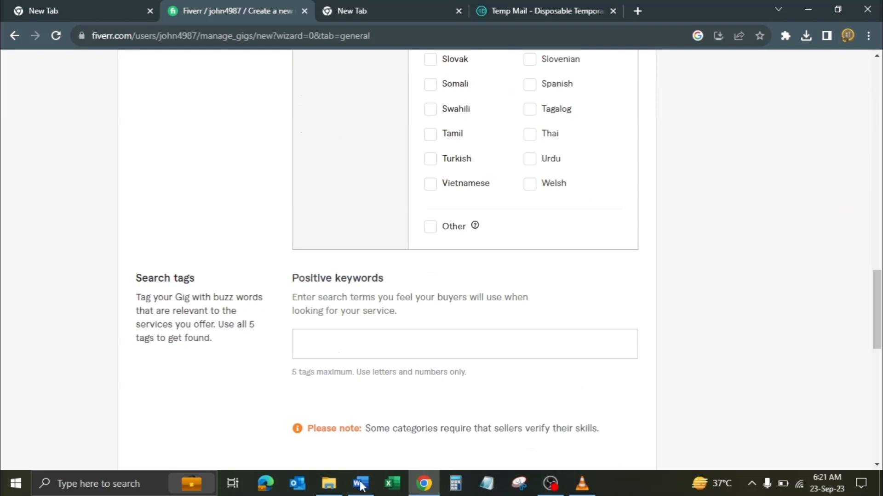
left_click(343, 349)
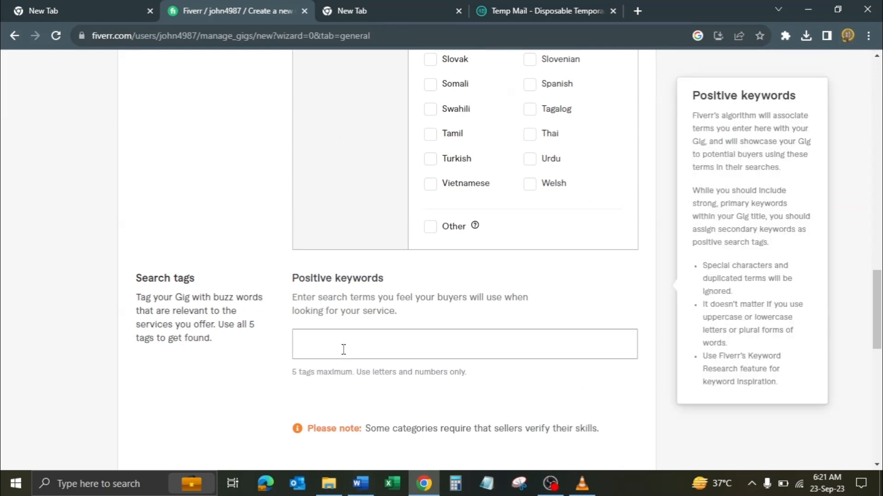
type("Meid")
key("BackSpace")
key("BackSpace")
type("dical Billing")
key("Return")
- Add the search tags "Charge Entry" and "Payment Posting" to the positive keywords
scroll(439, 185, "down", 3)
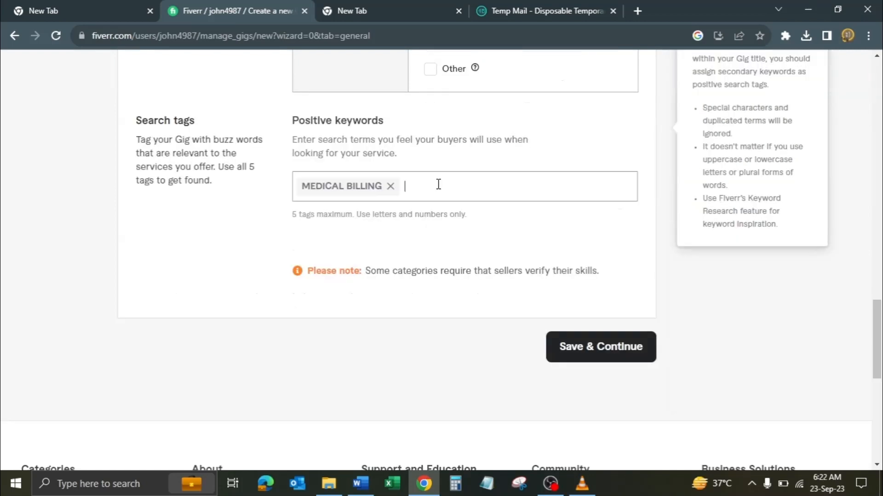
type("Charts")
key("BackSpace")
key("BackSpace")
type("ge Entry")
key("Return")
type("P")
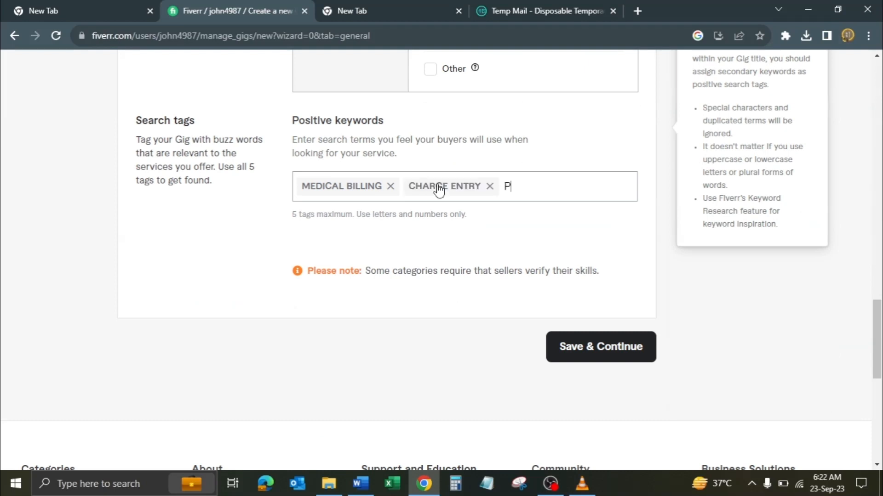
type("ayment Posting")
key("Return")
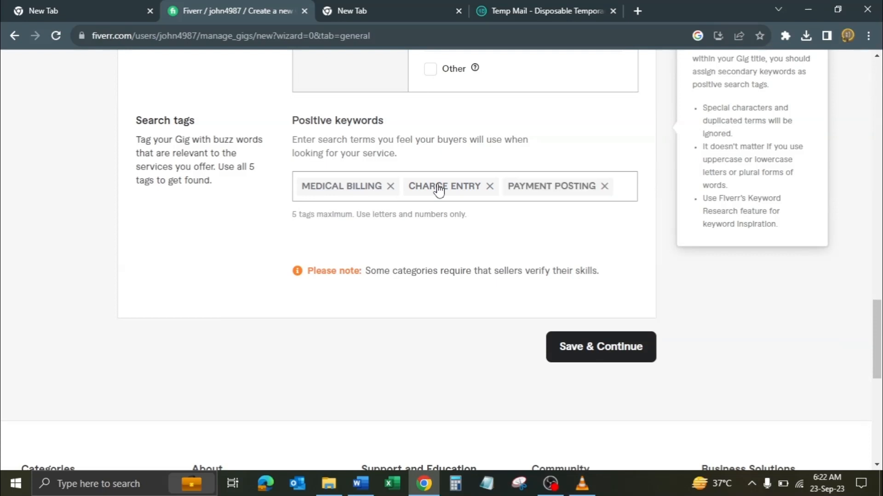
- Add the search tag "Medical Coding", then save the overview and continue to the pricing stage
type("M")
type("E")
type("dical ")
type("Coding")
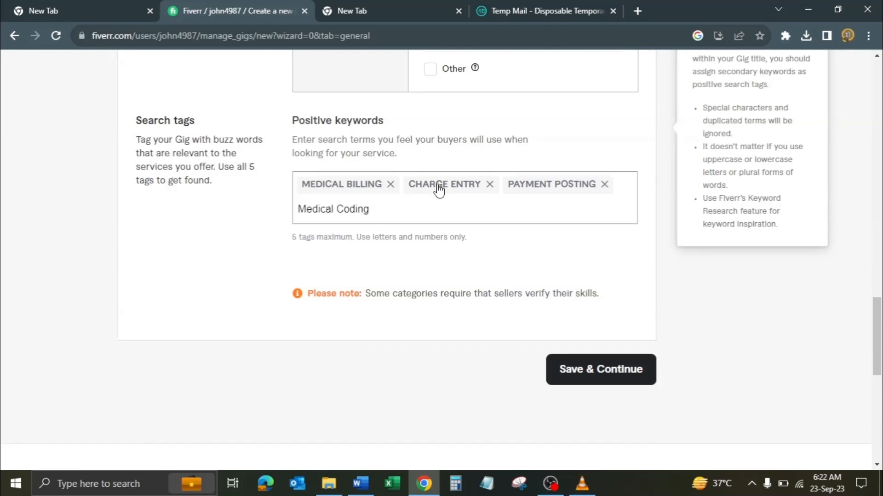
key("Return")
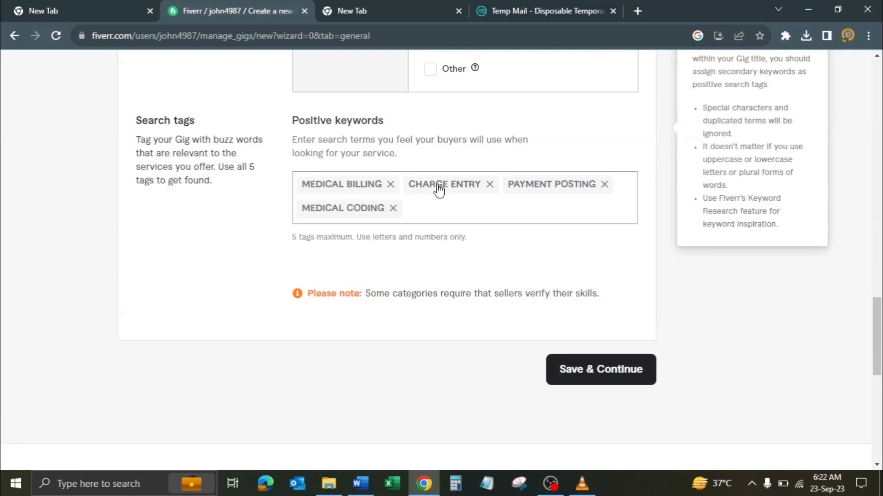
left_click(580, 365)
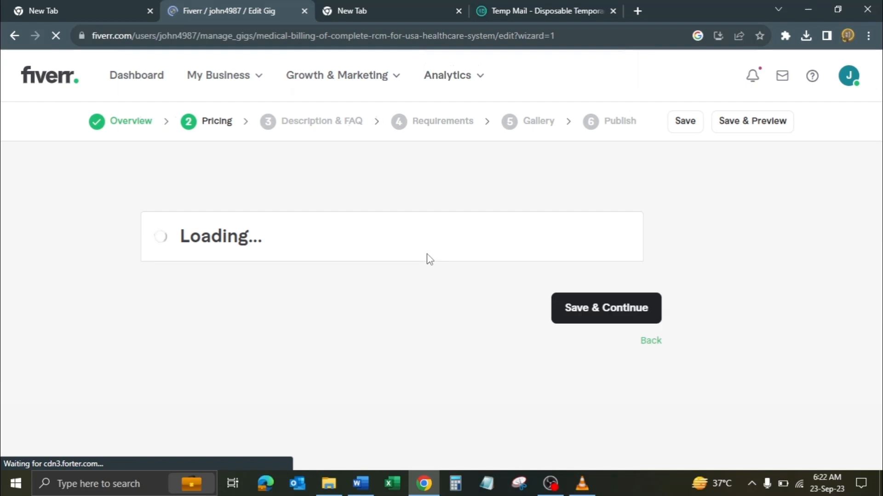
- Name the three packages "Basic", "Standard" and "Premuim" in the Scope & Pricing table
scroll(427, 256, "down", 3)
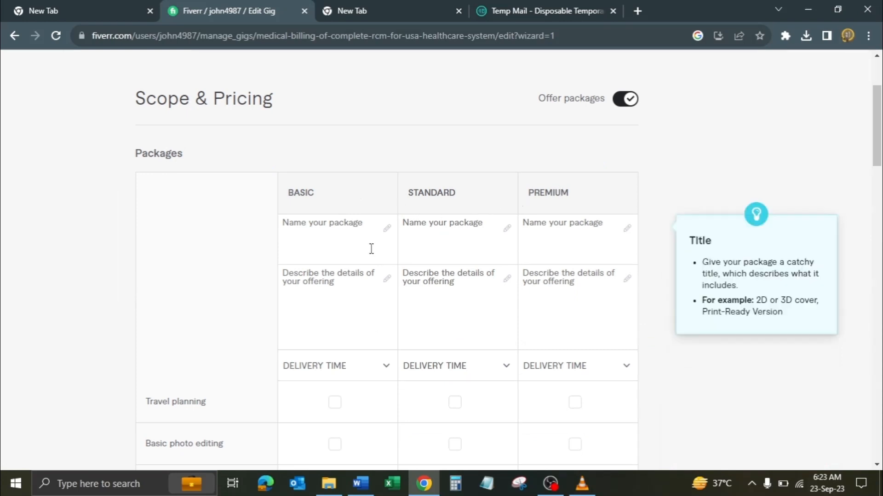
left_click(334, 248)
type("Basic")
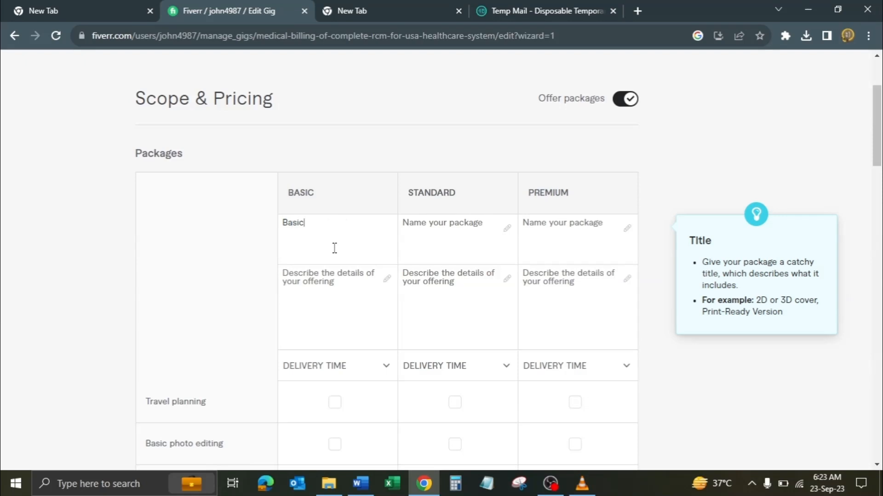
key("Tab")
type("Stan")
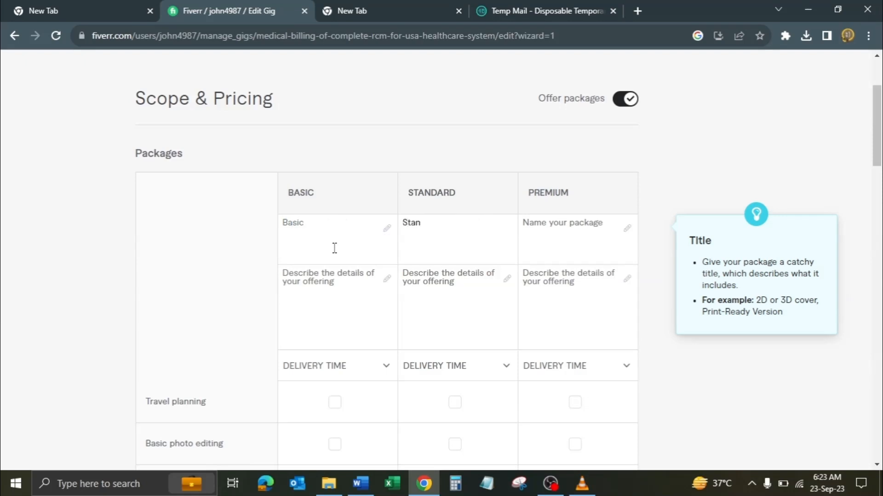
type("dard")
key("Tab")
type("Pre")
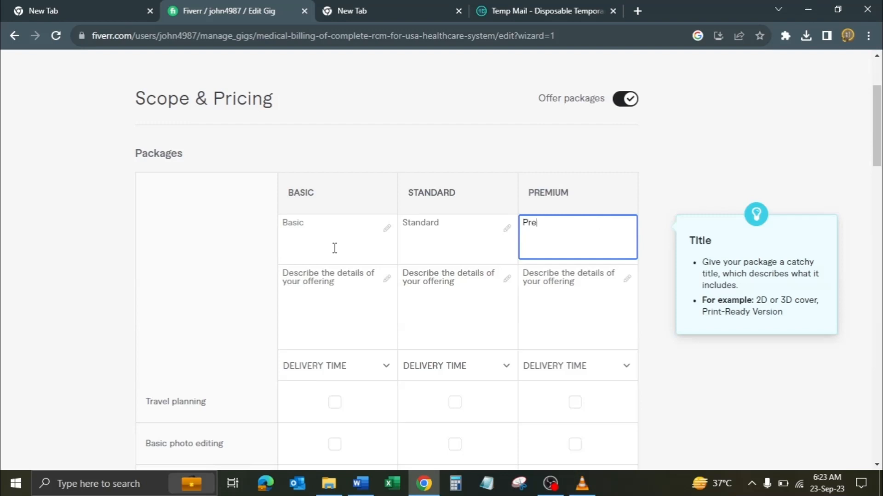
type("muim")
key("Tab")
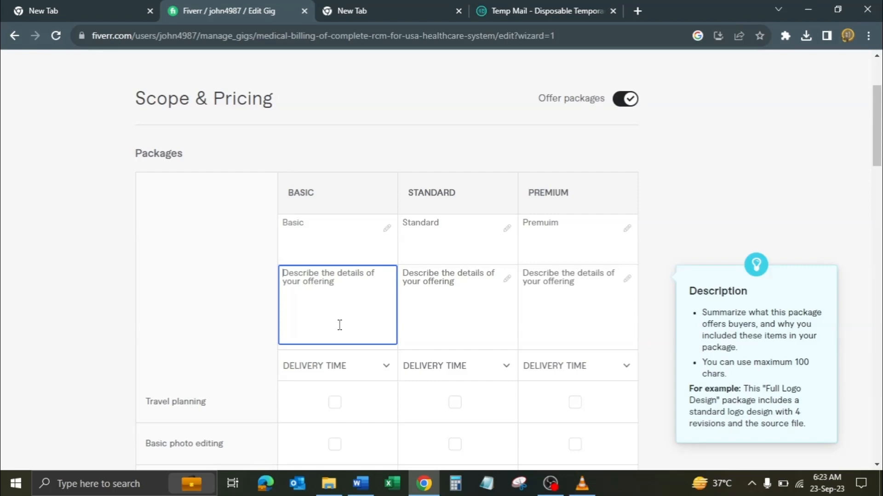
- Copy "Demo and Charge entry, Clean claims submission to responsible parties" from the Word document into the Basic package description
scroll(340, 325, "down", 1)
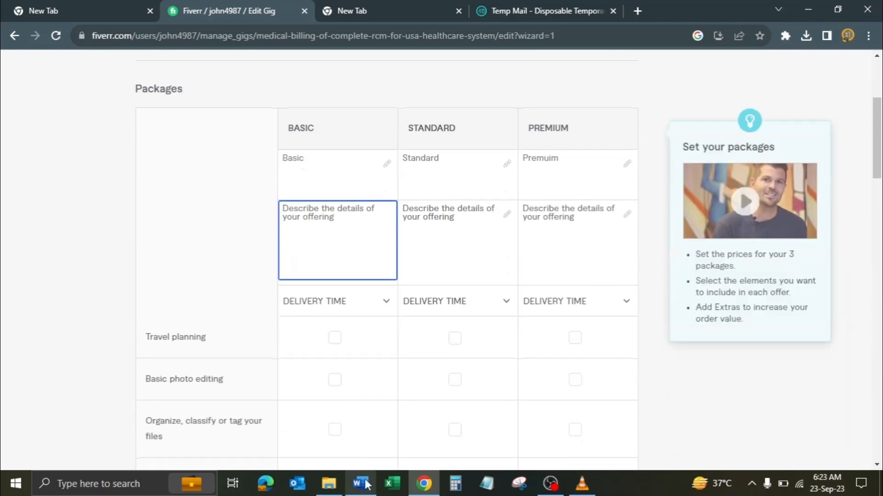
left_click(360, 483)
left_click(304, 330)
scroll(256, 339, "down", 2)
left_click_drag(227, 341, 272, 339)
scroll(361, 317, "down", 10)
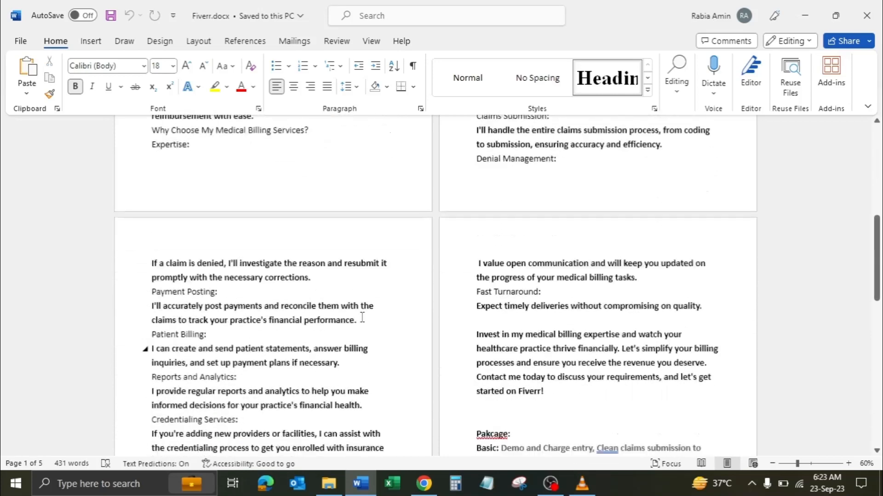
scroll(362, 317, "down", 3)
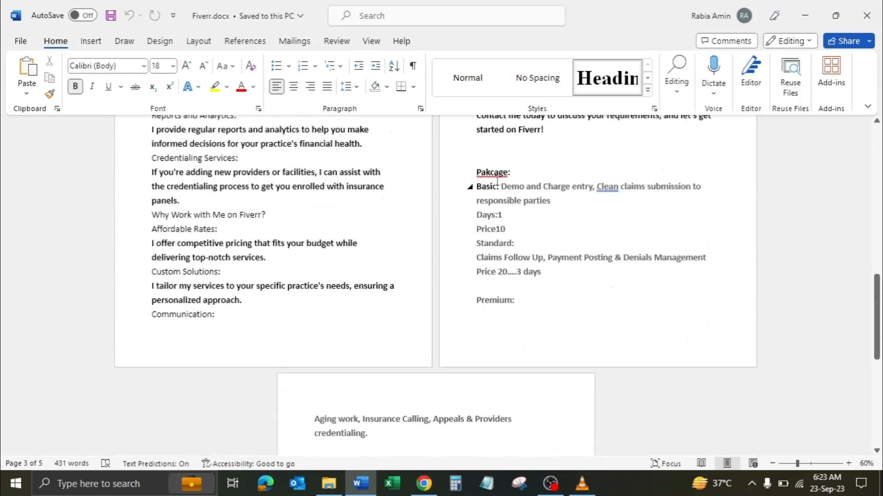
left_click_drag(502, 186, 562, 203)
key("ctrl+c")
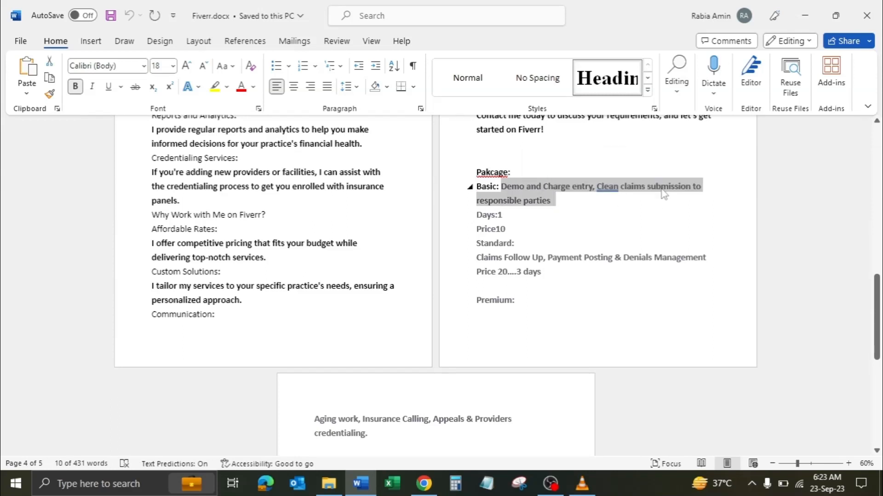
left_click(804, 16)
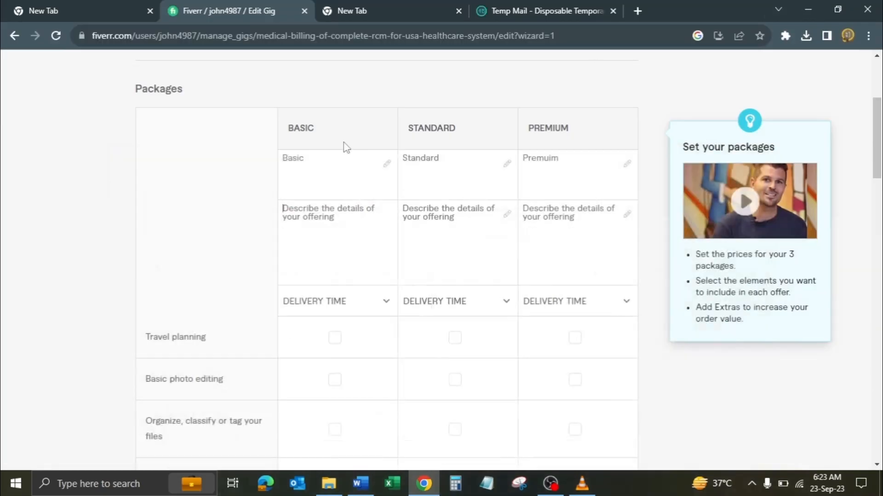
key("ctrl+v")
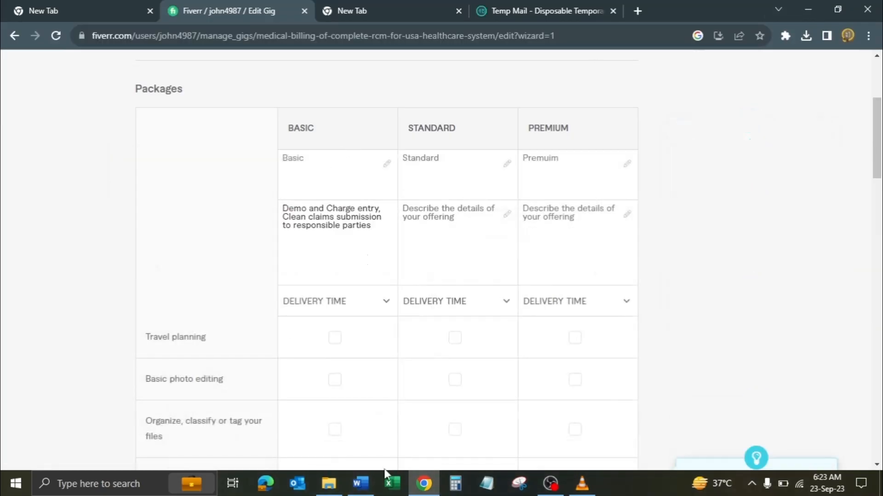
- Copy "Claims Follow Up, Payment Posting & Denials Management" from the Word document into the Standard package description
left_click(360, 483)
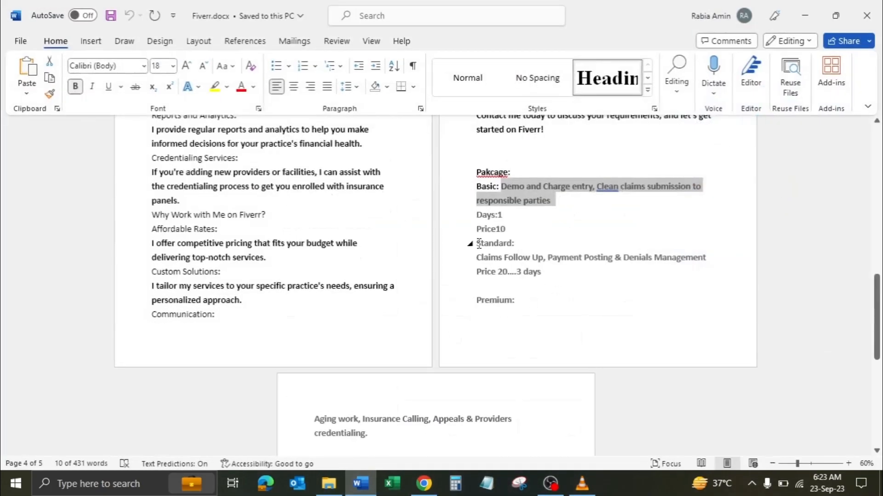
left_click_drag(479, 261, 693, 261)
key("ctrl+c")
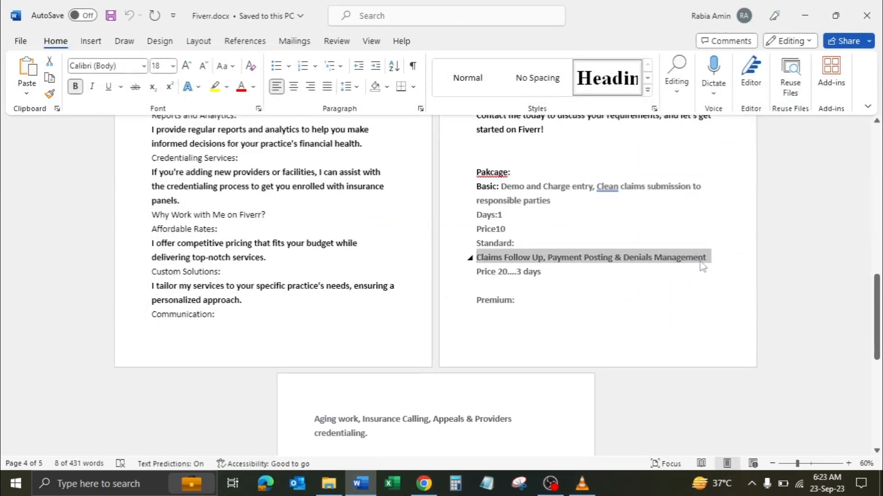
left_click(804, 15)
left_click(403, 247)
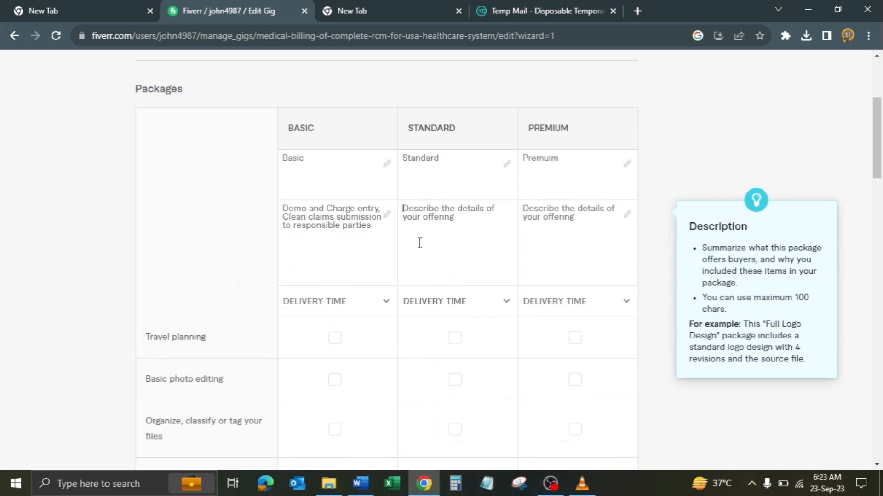
key("ctrl+v")
- Copy "Aging work, Insurance Calling, Appeals & Providers credentialing." from the Word document into the Premium package description
left_click(373, 492)
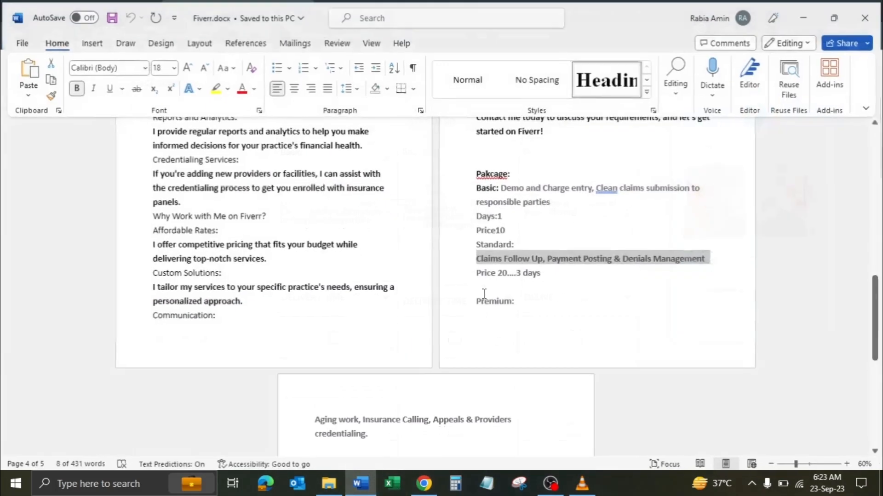
scroll(474, 298, "down", 2)
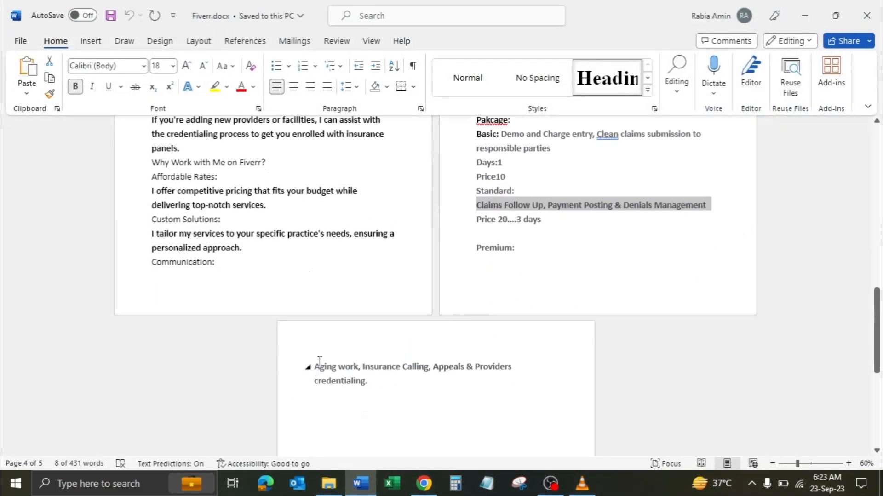
left_click_drag(314, 366, 374, 380)
key("ctrl+c")
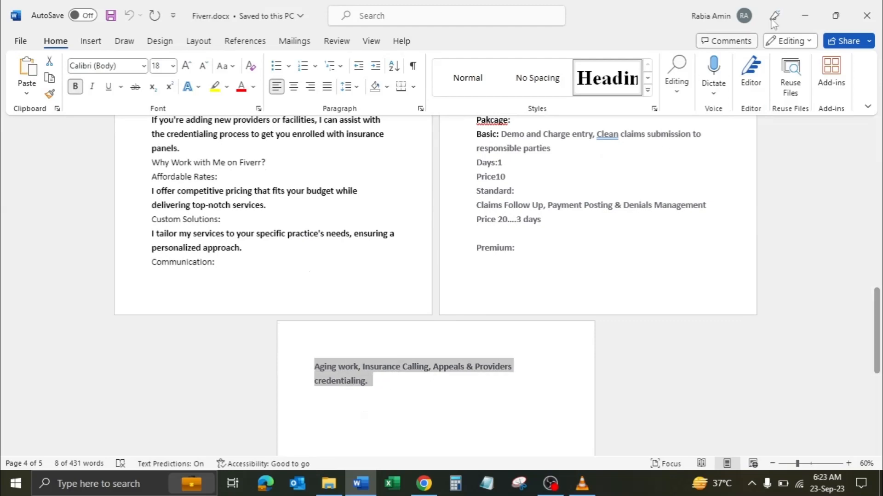
left_click(805, 15)
left_click(554, 230)
key("ctrl+v")
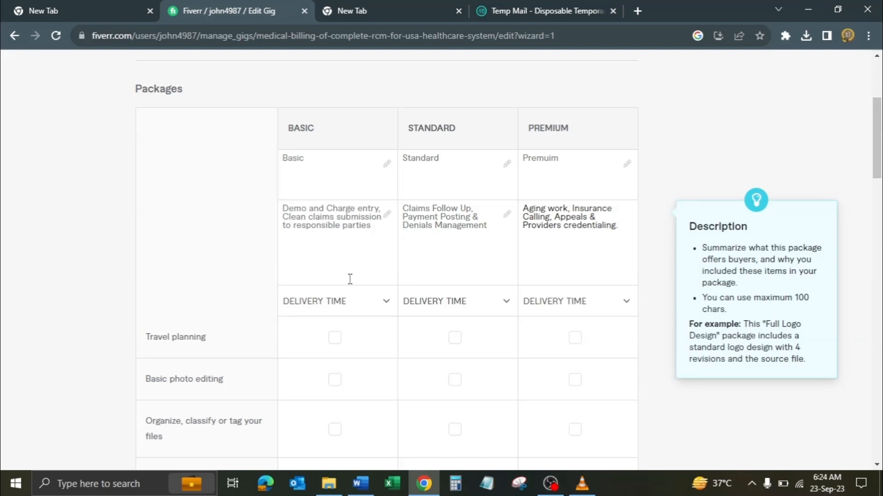
- Set the delivery time to 1 day for Basic, 7 days for Standard and 14 days for Premium
left_click(381, 310)
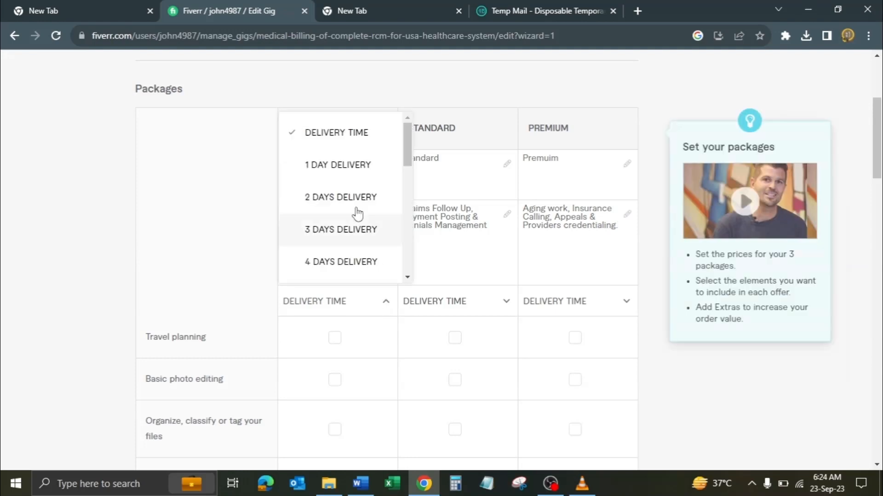
left_click(325, 175)
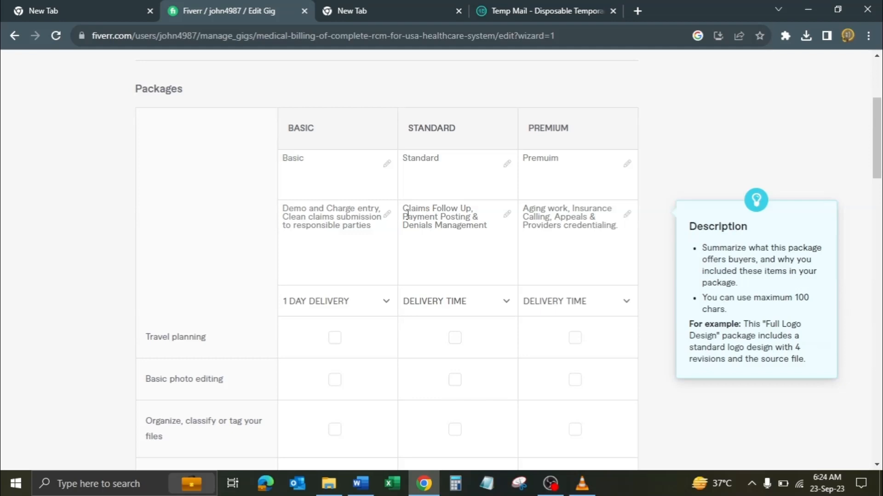
left_click_drag(402, 209, 477, 209)
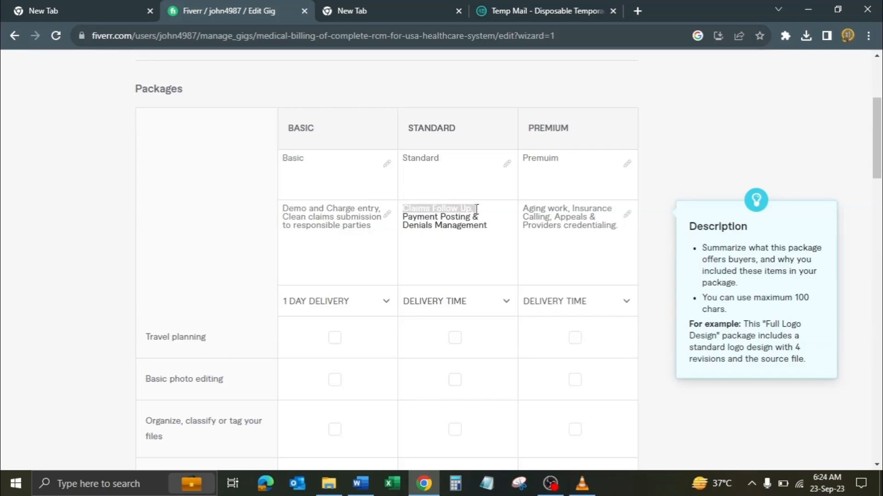
left_click(490, 248)
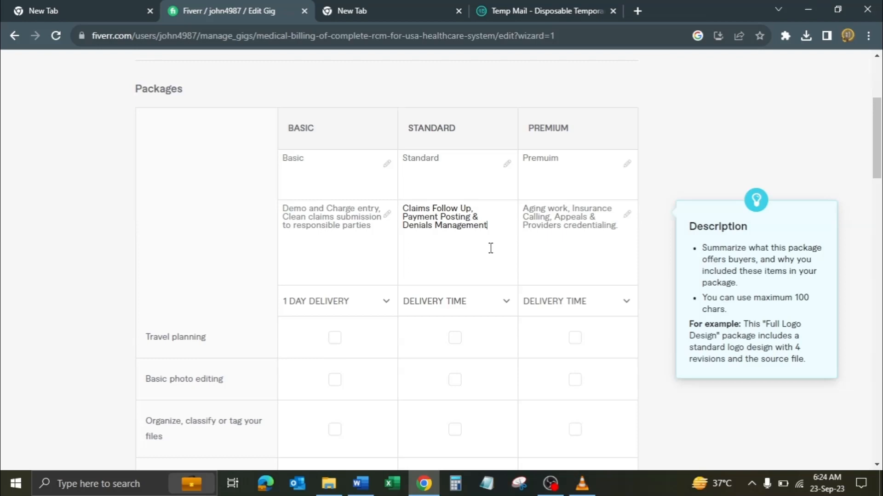
left_click(484, 305)
scroll(449, 231, "down", 3)
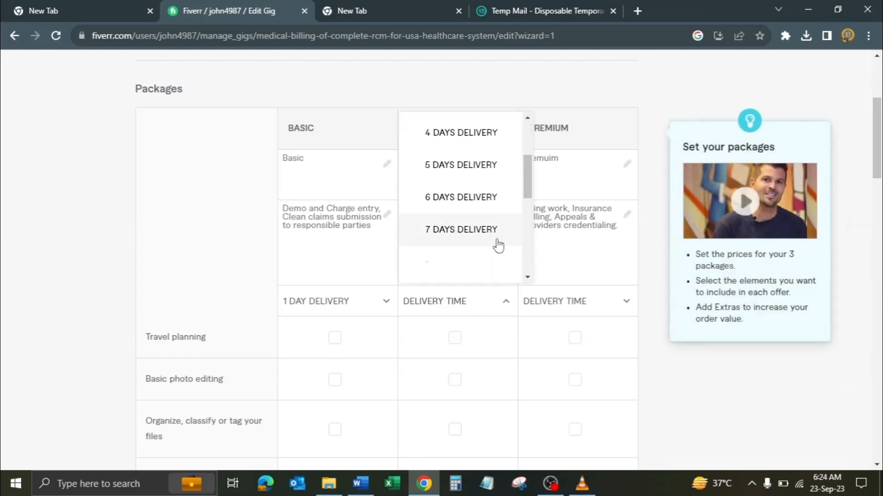
left_click(453, 230)
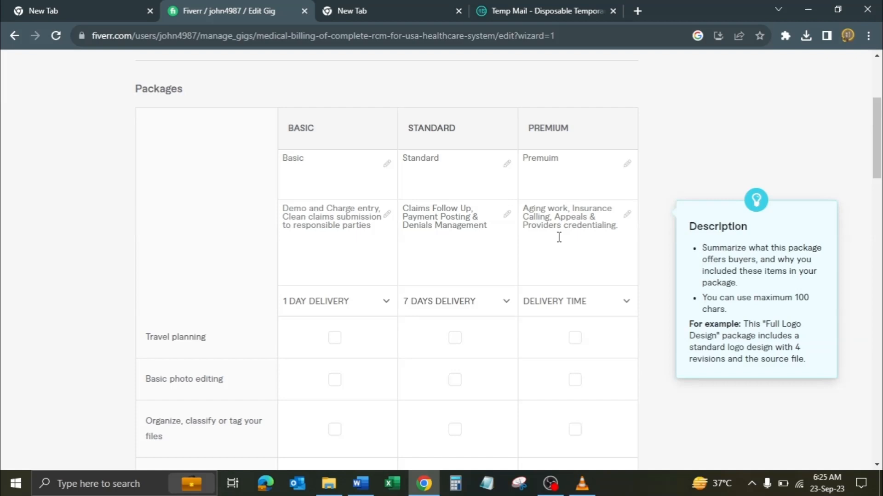
left_click(575, 308)
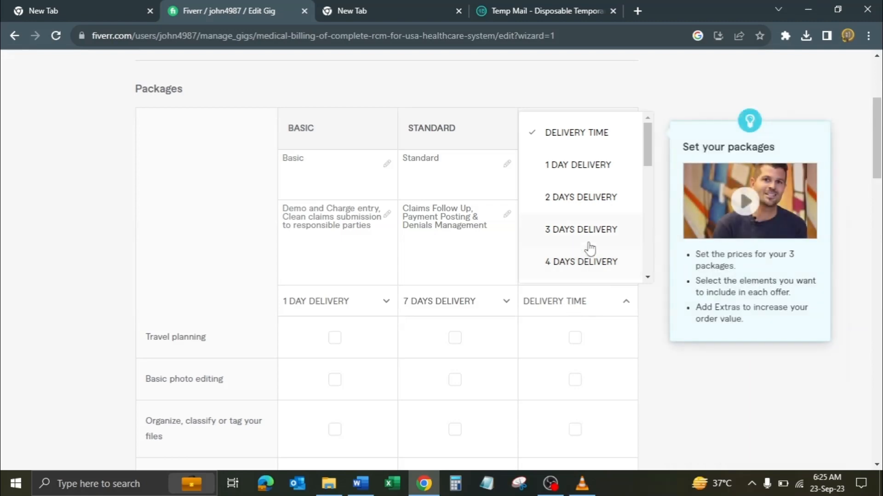
scroll(589, 251, "down", 4)
scroll(590, 248, "down", 1)
left_click(587, 198)
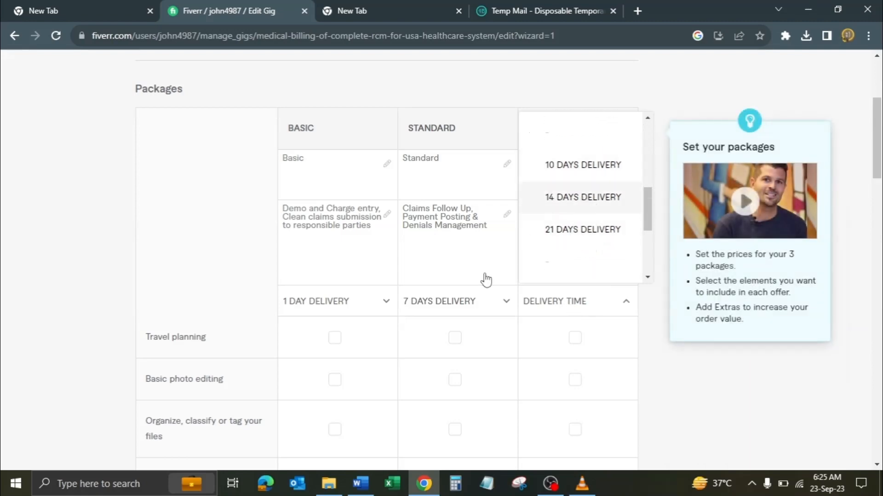
- Set the number of revisions to 1 for Basic, 2 for Standard and 3 for Premium
scroll(414, 266, "down", 4)
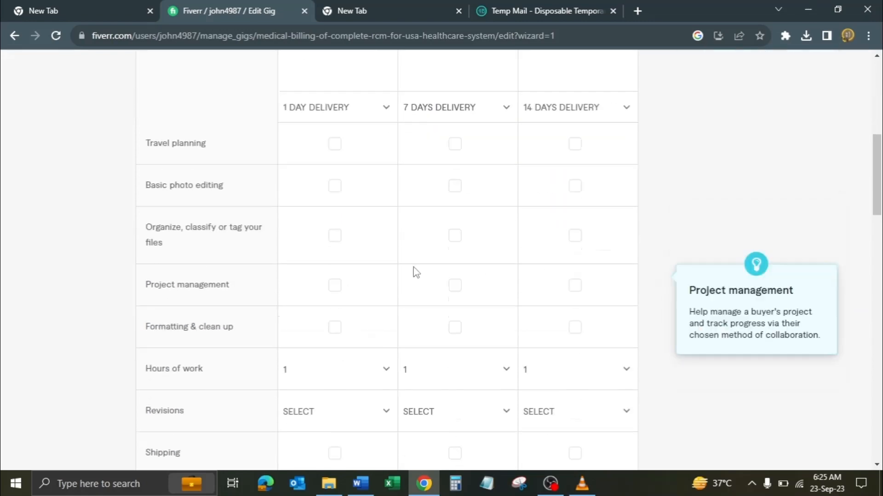
scroll(416, 273, "up", 3)
scroll(416, 273, "down", 7)
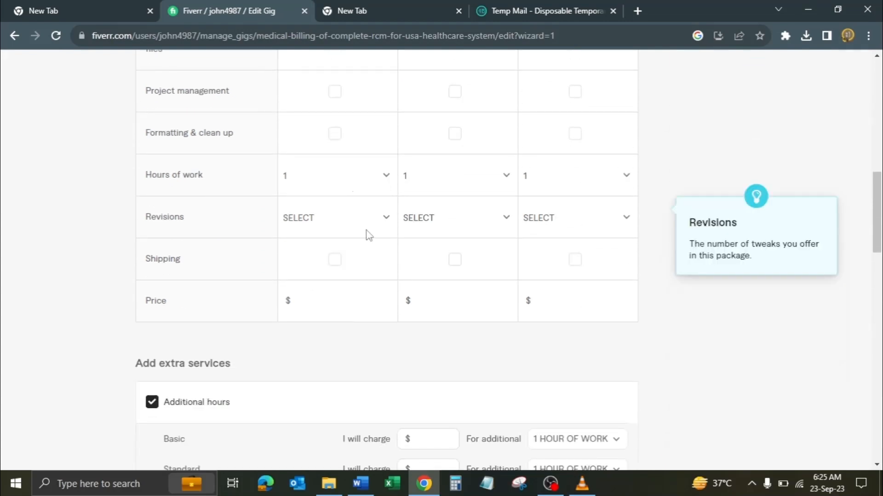
left_click(379, 226)
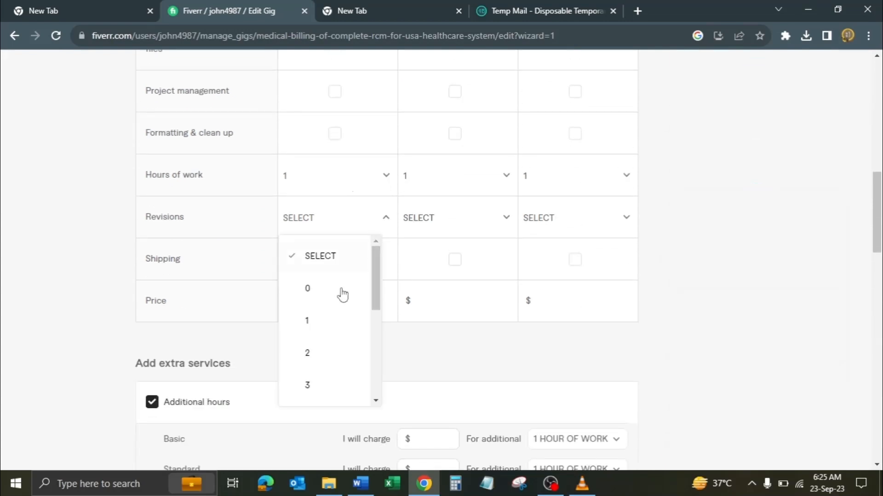
left_click(337, 317)
left_click(490, 228)
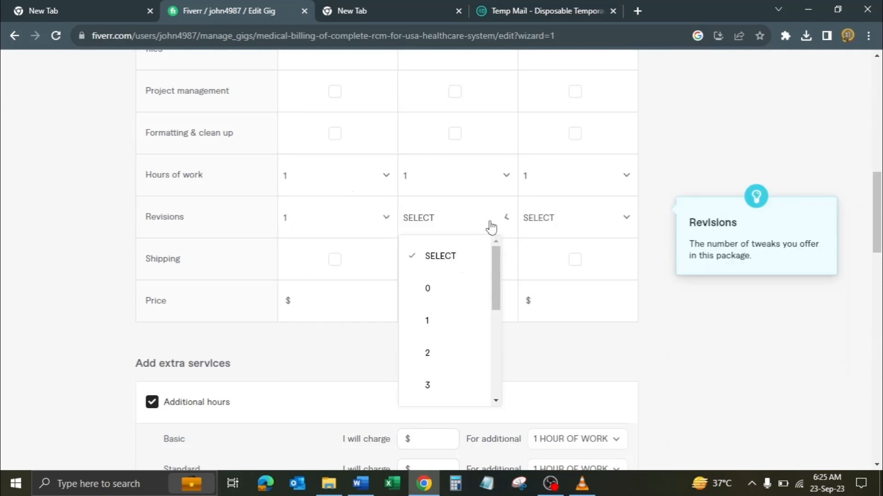
left_click(430, 355)
left_click(576, 232)
left_click(569, 386)
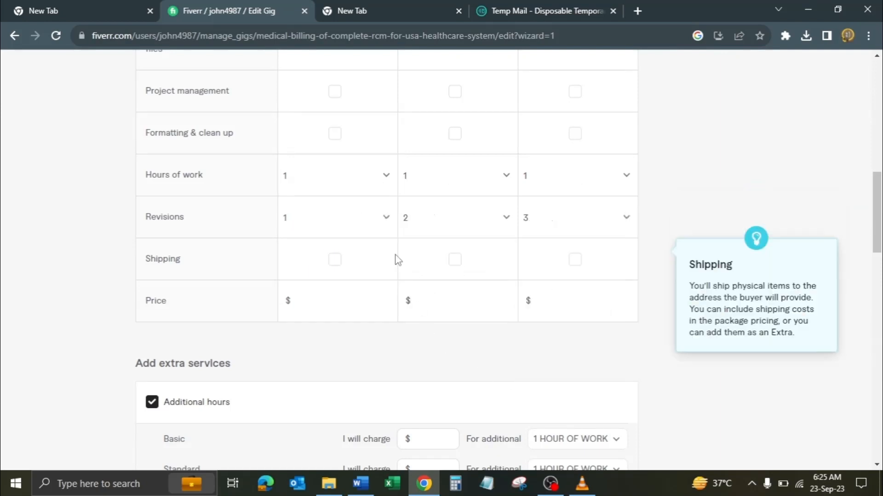
- Enter package prices of $10 for Basic, $20 for Standard and $30 for Premium
left_click(323, 302)
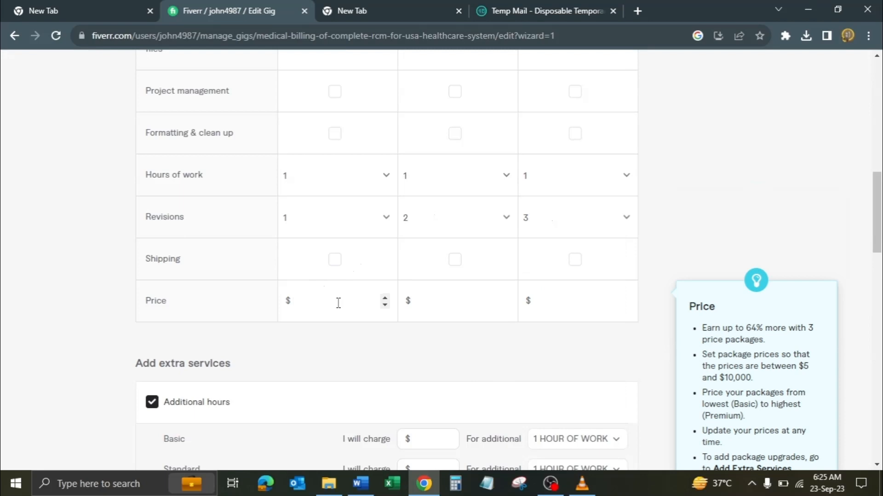
type("10")
key("Tab")
type("20")
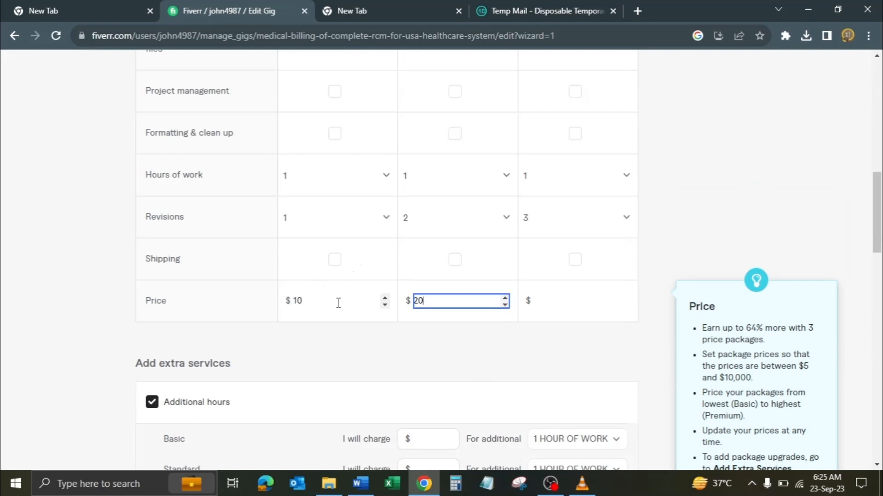
key("Tab")
type("30")
key("Tab")
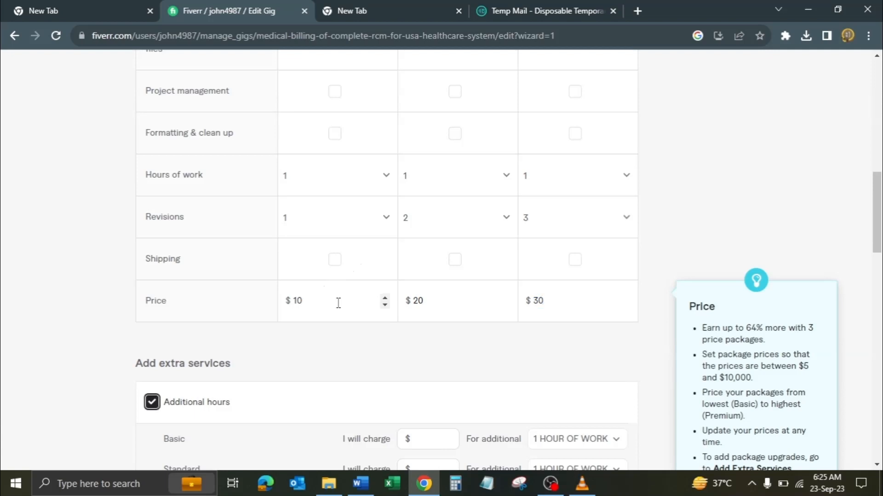
- Change the Premium package price to $50 and the Standard package price to $30
left_click(547, 293)
left_click(550, 303)
left_click_drag(550, 302, 520, 312)
type("50")
key("Tab")
left_click(419, 298)
left_click_drag(433, 301, 412, 314)
type("30")
key("Tab")
- Review the extra services offered below the packages, including Additional hours and Extra fast delivery
scroll(411, 314, "down", 3)
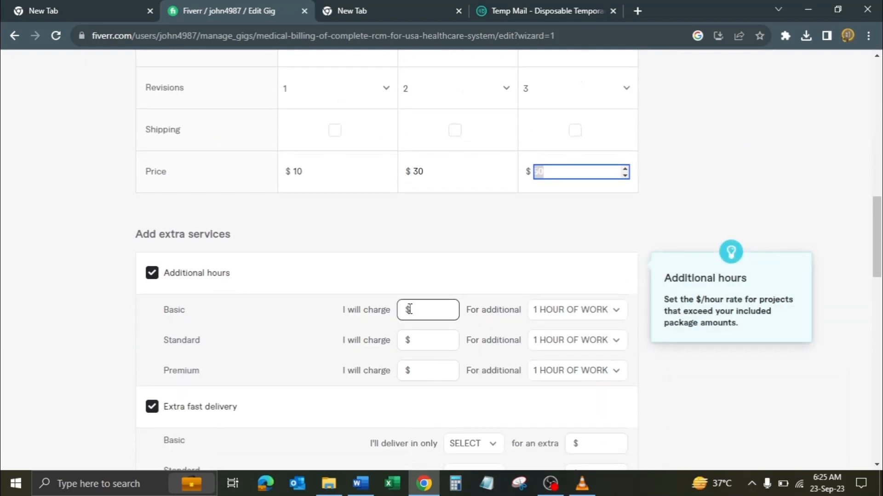
scroll(339, 269, "down", 4)
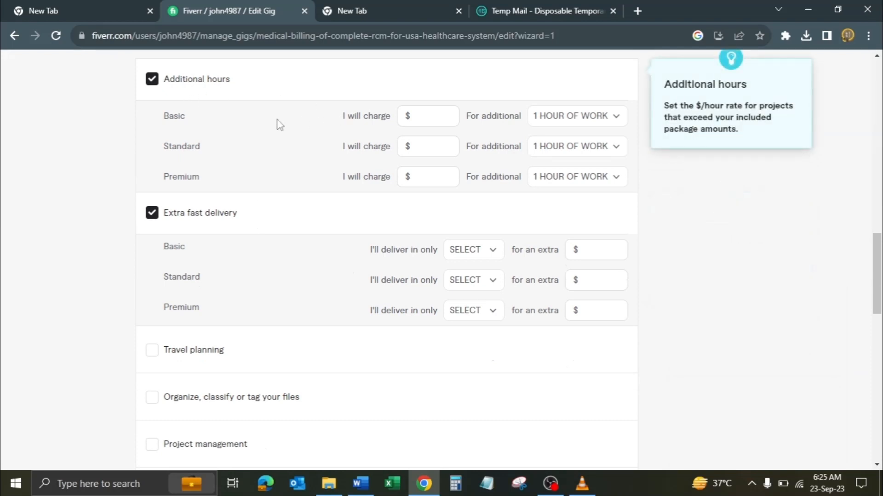
left_click(413, 116)
mouse_move(180, 228)
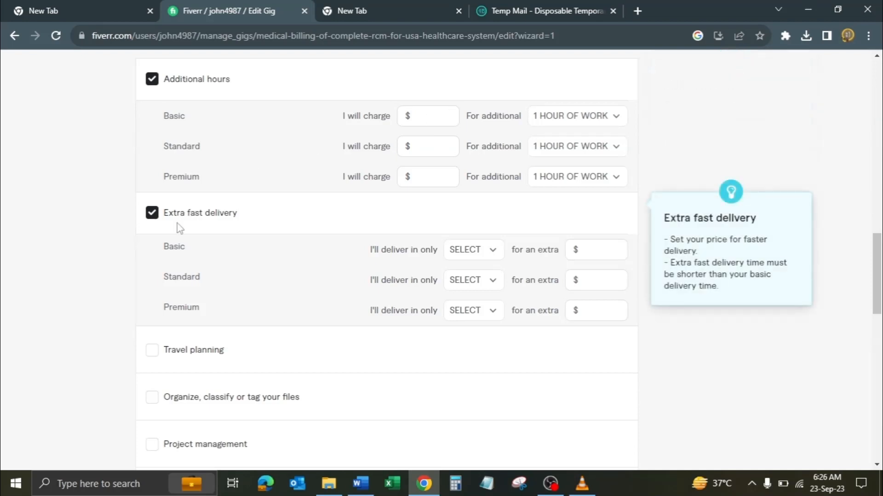
scroll(231, 227, "down", 1)
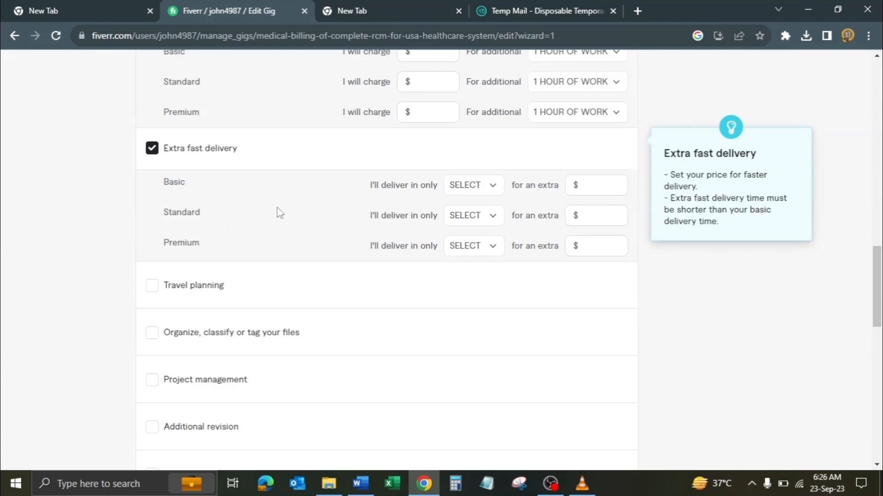
scroll(299, 212, "down", 2)
scroll(298, 212, "down", 1)
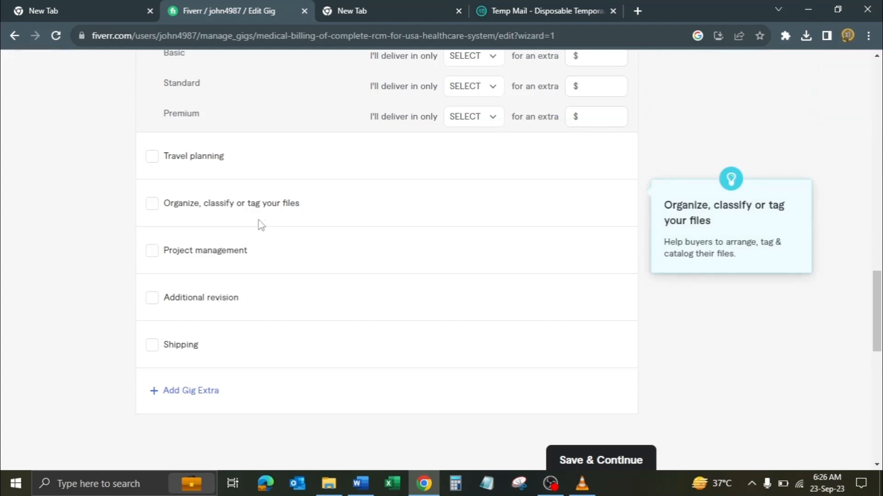
- Try the Project management, Additional revision, Travel planning and Shipping extras, leaving each one deselected
left_click(258, 256)
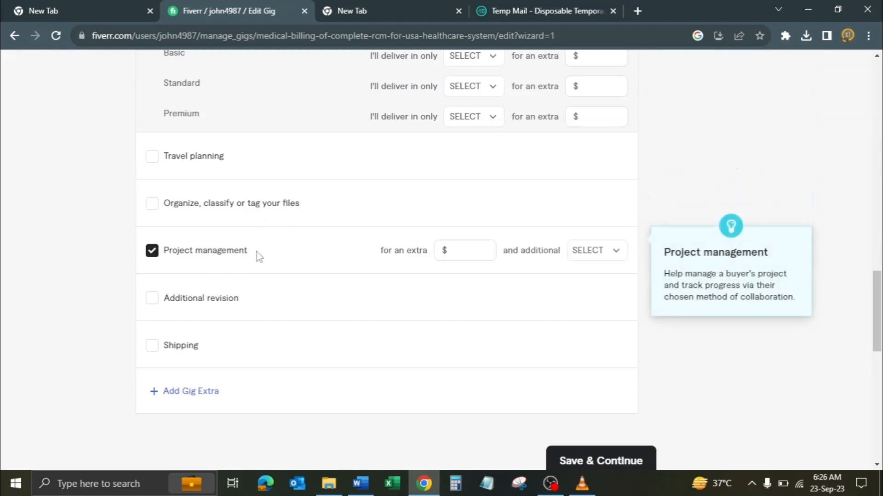
left_click(210, 255)
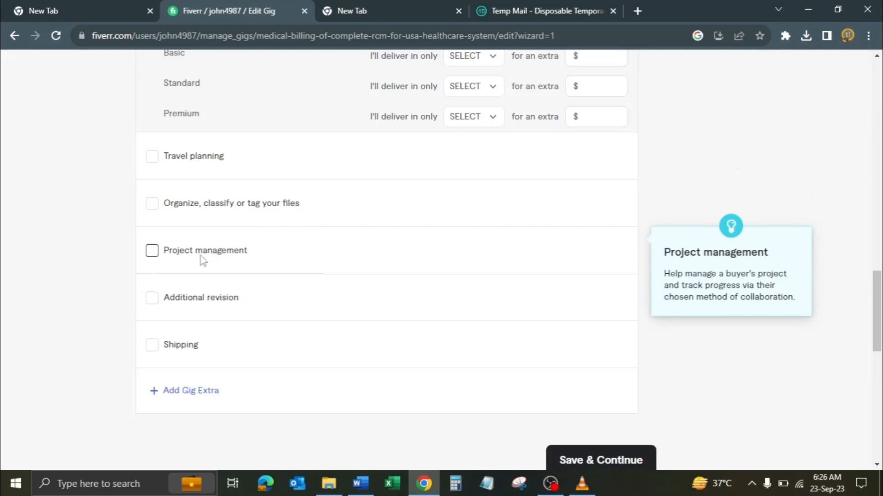
left_click(209, 302)
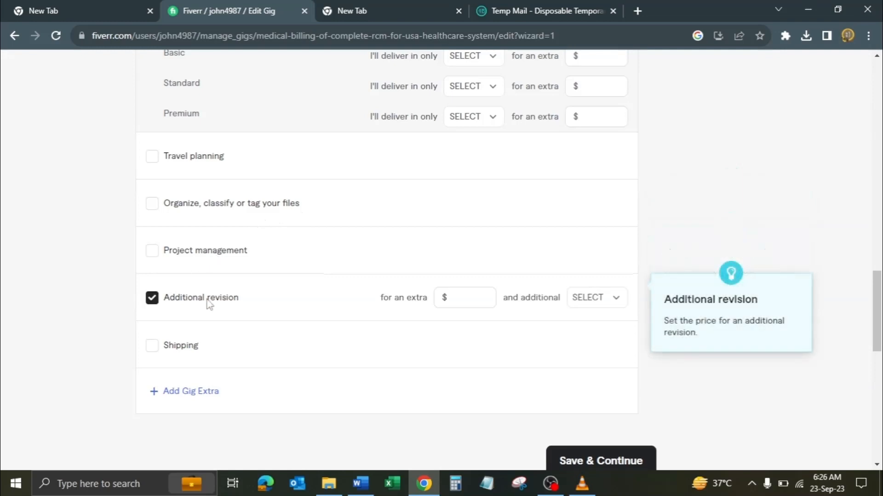
left_click(208, 305)
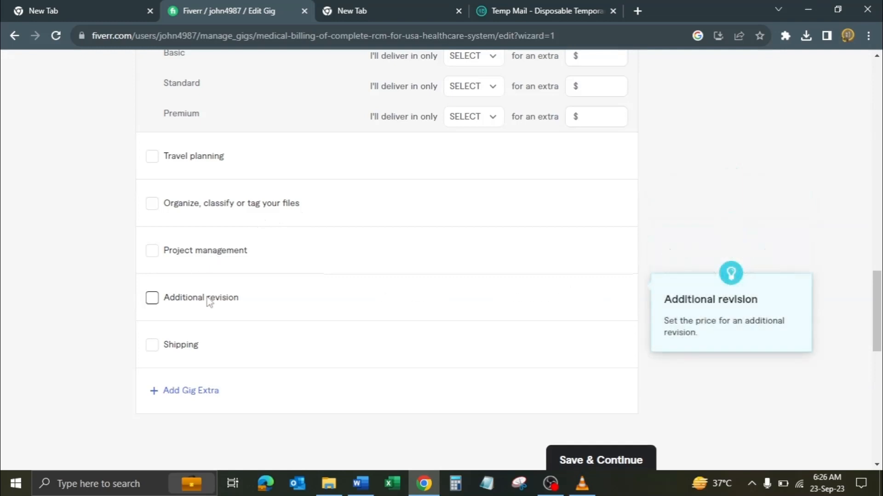
left_click(213, 158)
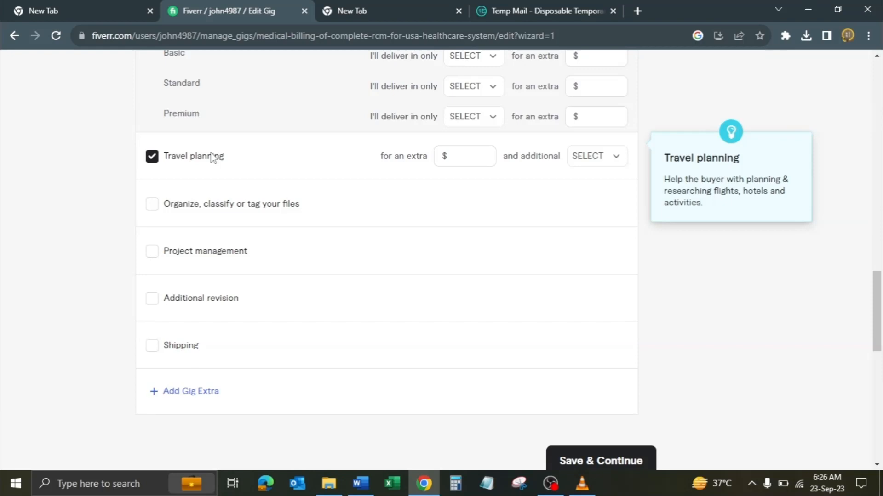
left_click(211, 158)
left_click(186, 350)
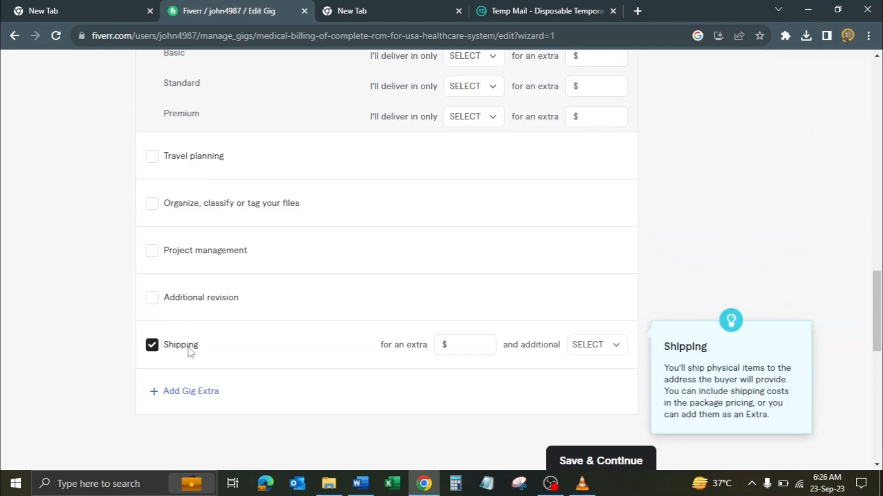
left_click(190, 354)
scroll(251, 341, "down", 3)
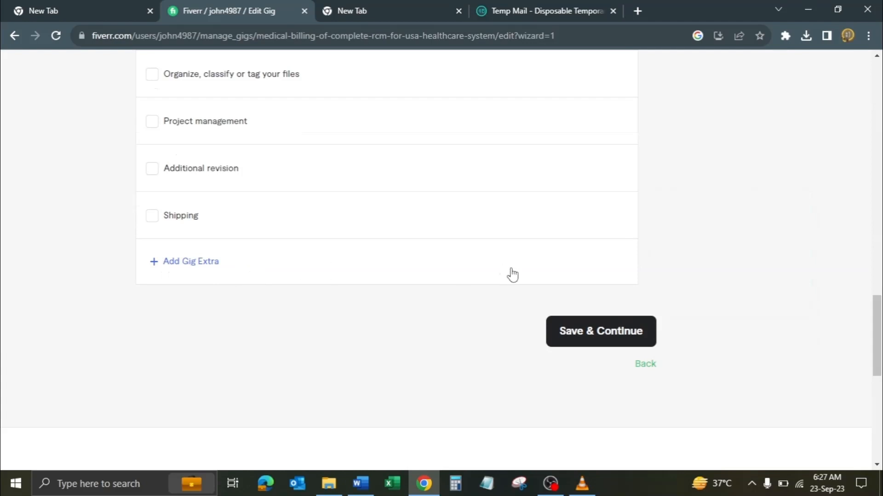
- Deselect the Additional hours and Extra fast delivery extras, and save the pricing section to continue to Description & FAQ
left_click(614, 332)
scroll(649, 317, "up", 1)
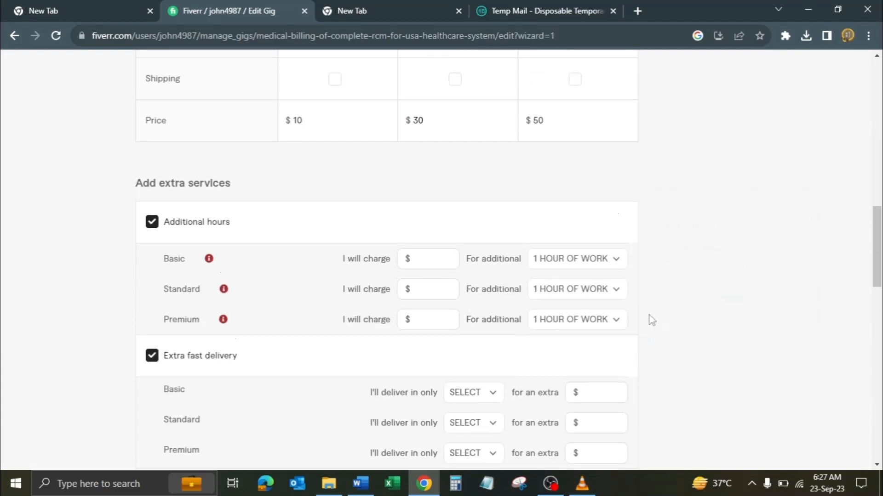
left_click(152, 221)
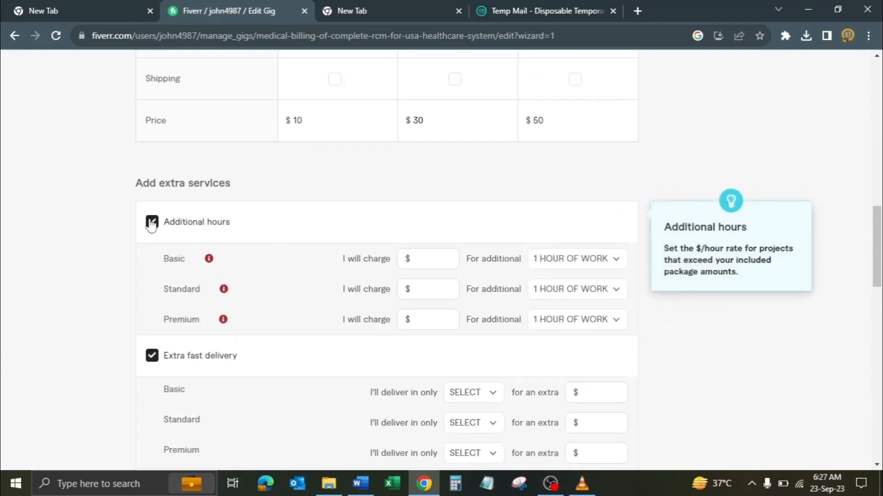
left_click(152, 264)
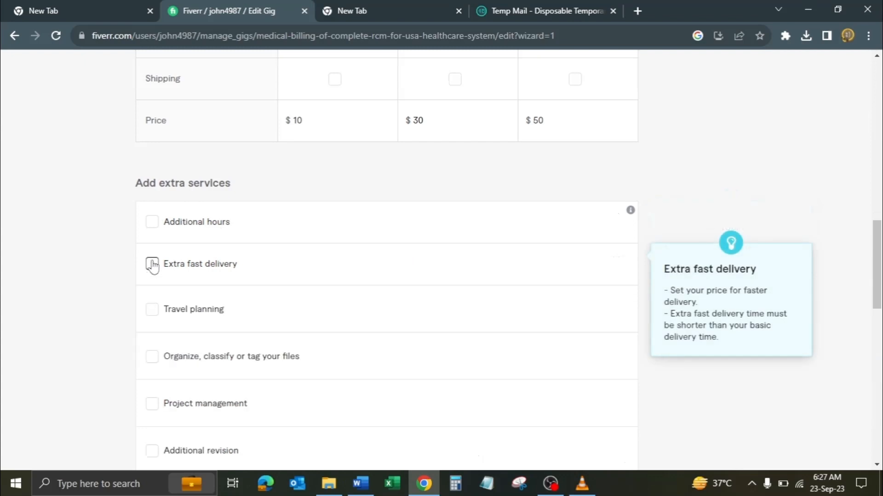
scroll(428, 299, "down", 5)
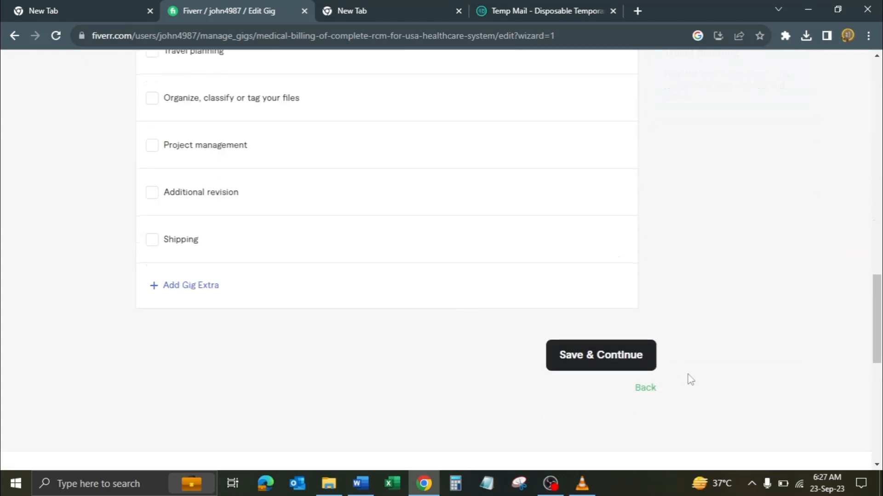
left_click(635, 357)
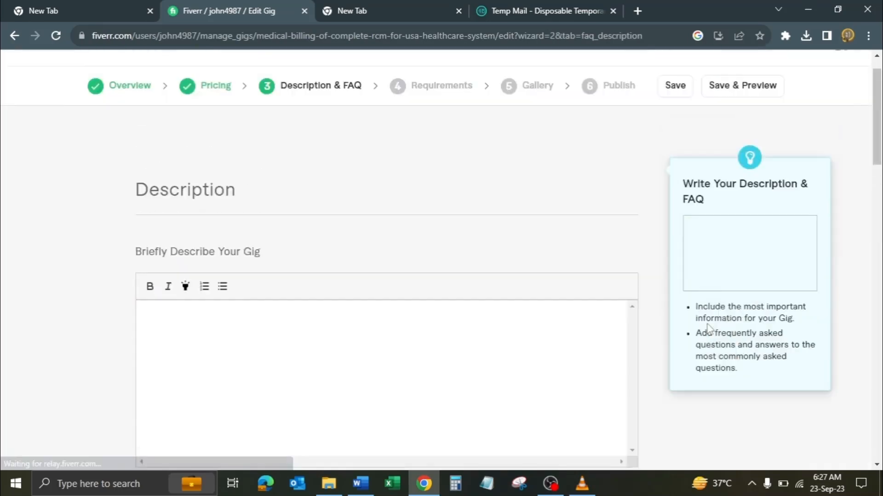
- Switch to the Word document Fiverr.docx and copy the description from "Are you a busy healthcare provider" through "started on Fiverr!"
scroll(386, 277, "down", 2)
scroll(368, 277, "up", 1)
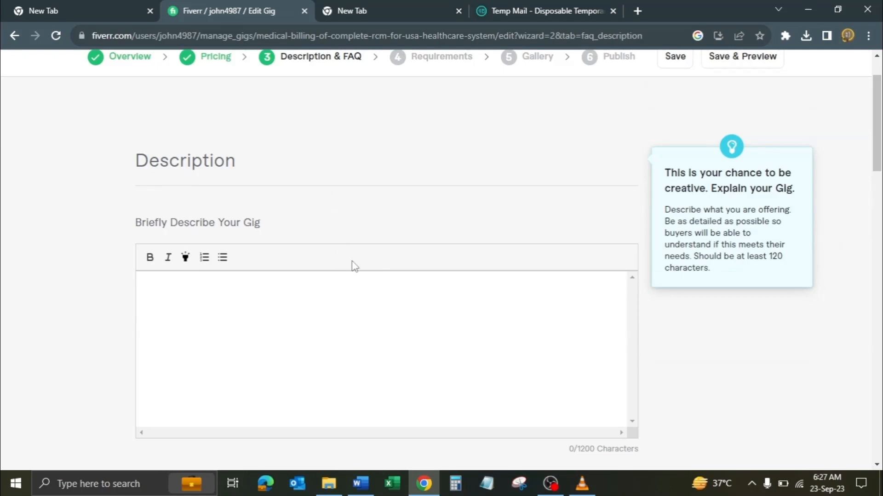
left_click(361, 483)
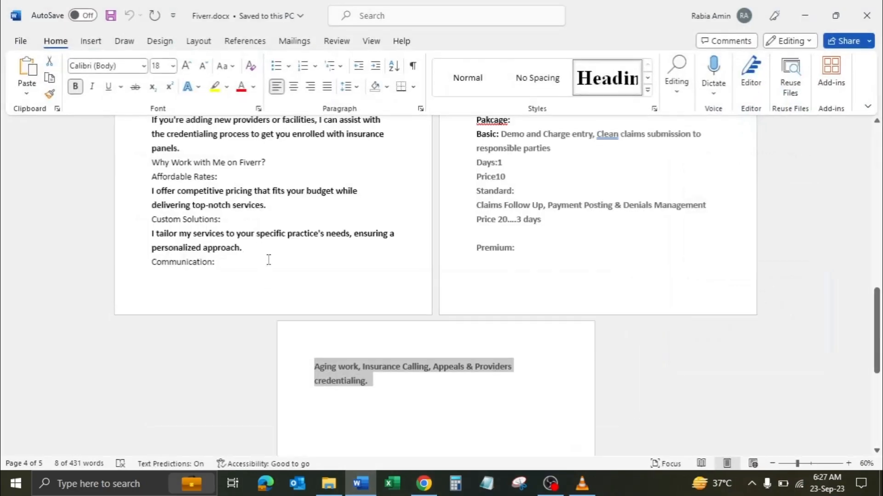
scroll(256, 234, "up", 5)
scroll(256, 234, "up", 10)
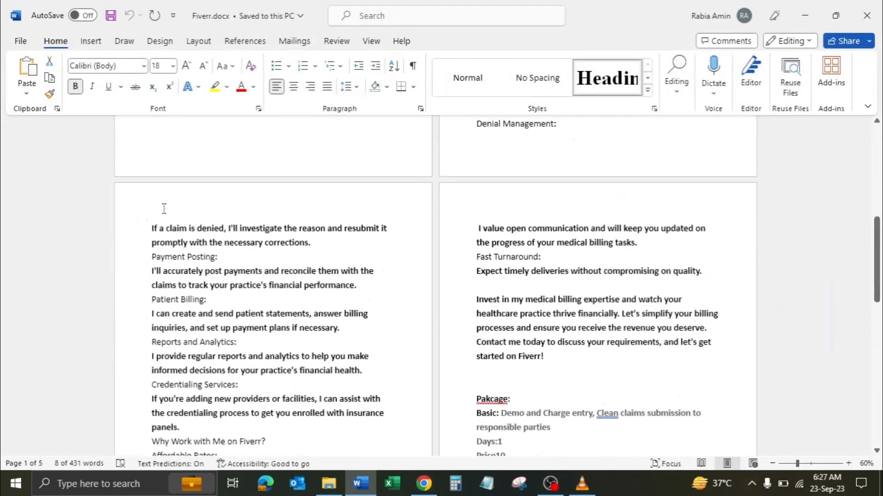
scroll(187, 269, "up", 3)
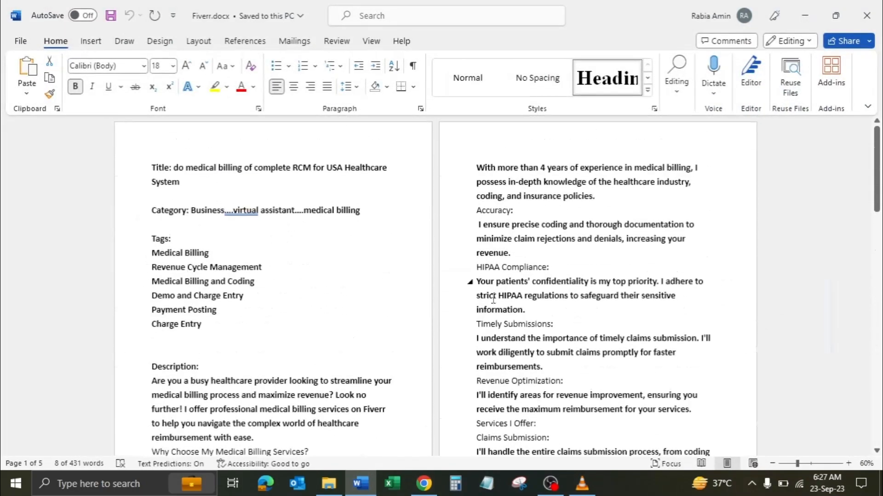
scroll(492, 299, "up", 6, "ctrl")
scroll(407, 322, "down", 8)
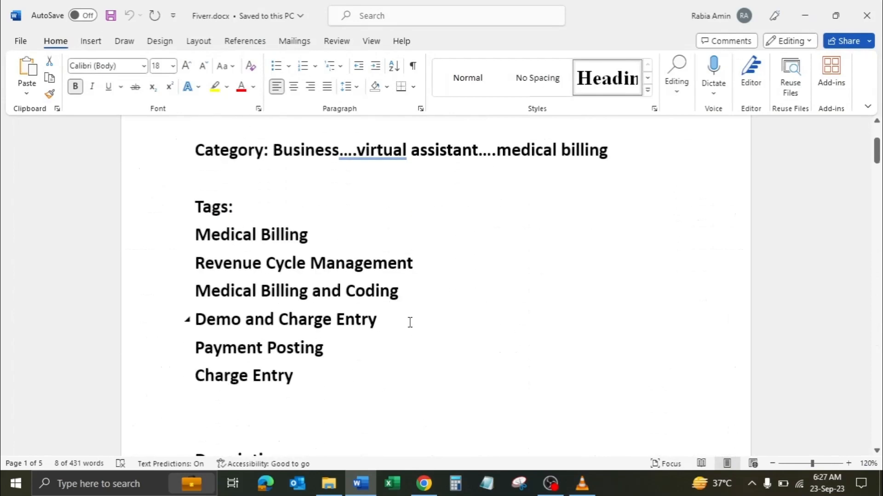
scroll(397, 319, "down", 2)
left_click_drag(197, 230, 242, 325)
left_click_drag(244, 325, 341, 315)
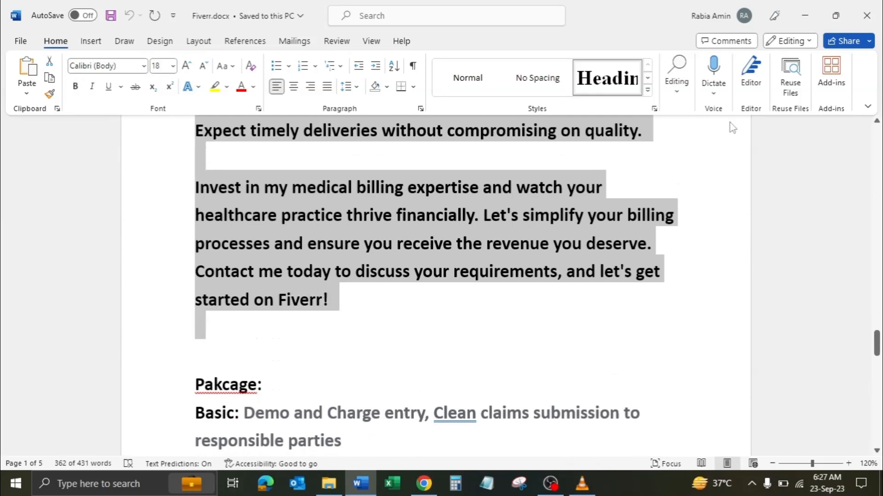
- Return to the Fiverr gig in Chrome and paste the copied text into the gig description
left_click(804, 15)
left_click(283, 305)
key("ctrl+v")
scroll(385, 345, "up", 5)
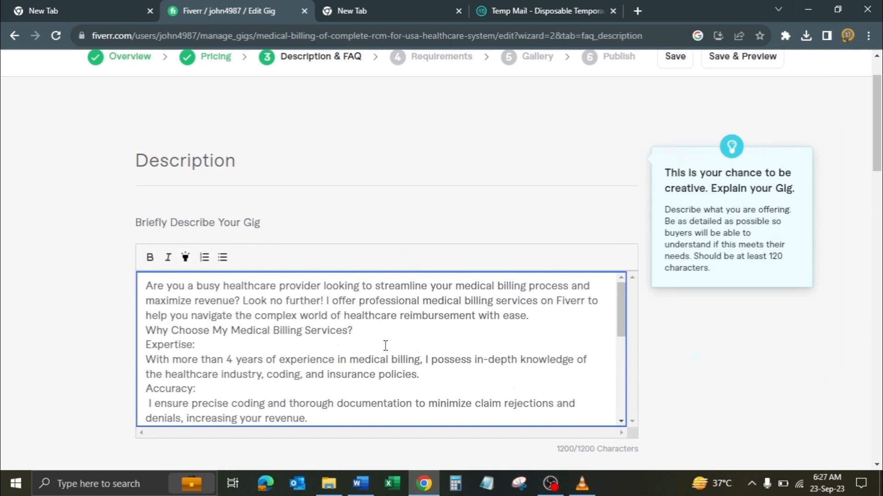
scroll(193, 294, "up", 2)
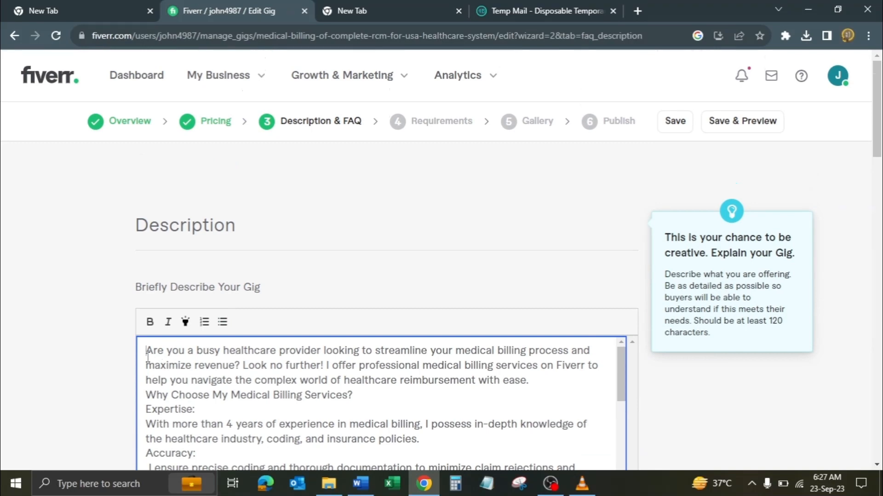
- Delete the end of the gig description, from the "Claims Submission:" heading through the cut-off "If a claim" line
scroll(173, 354, "down", 6)
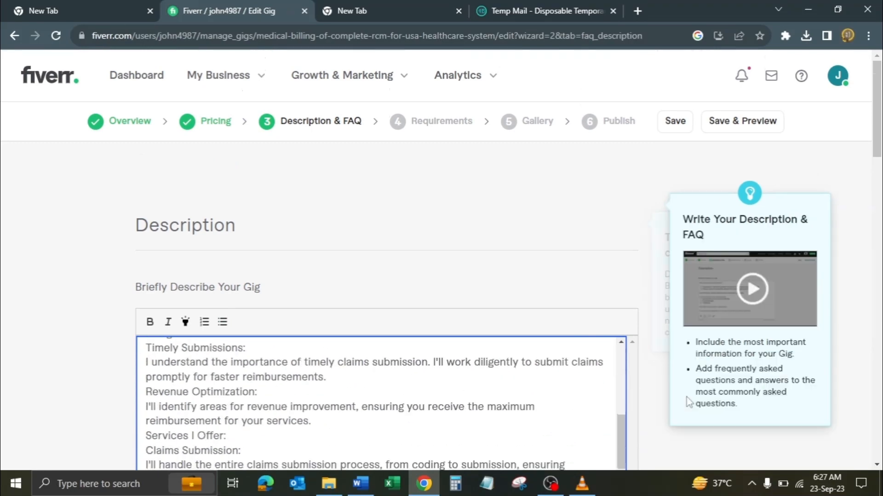
scroll(666, 400, "down", 4)
scroll(509, 257, "down", 1)
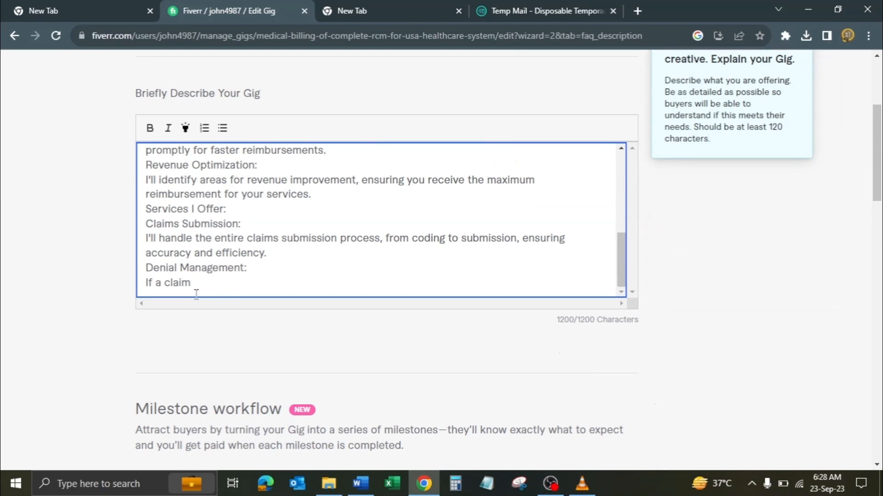
left_click_drag(203, 288, 132, 224)
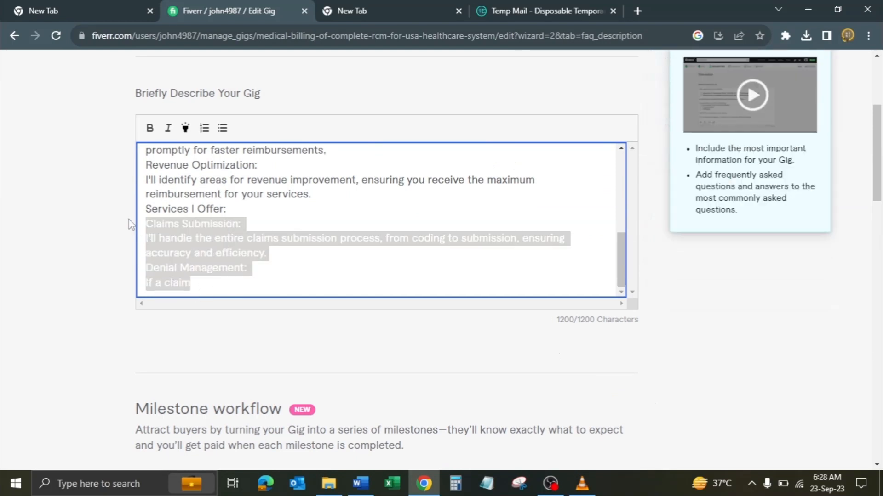
key("BackSpace")
- Add the greeting "Hello," on its own line at the start of the description, followed by a blank line
scroll(245, 260, "up", 5)
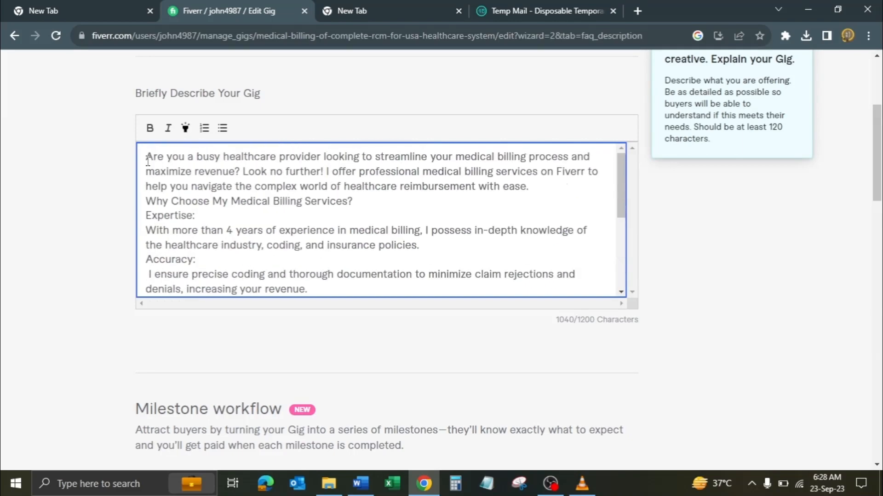
left_click(148, 160)
type("Hello,")
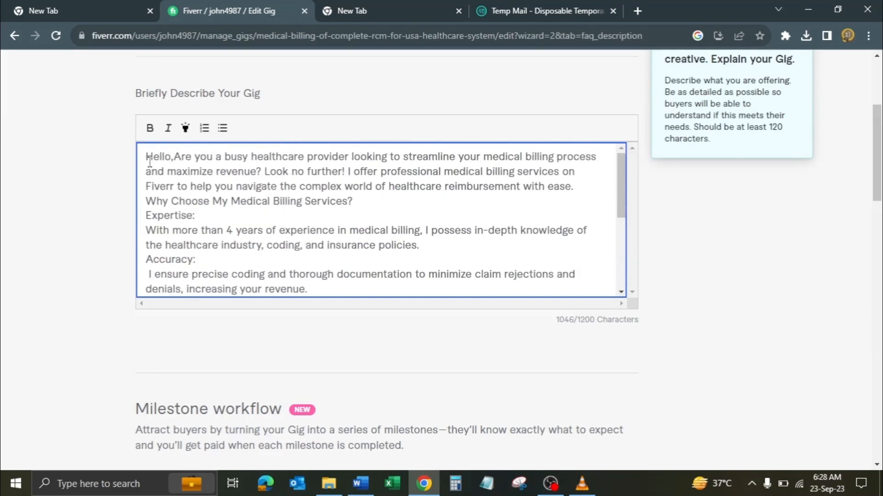
key("Return")
key("Return")
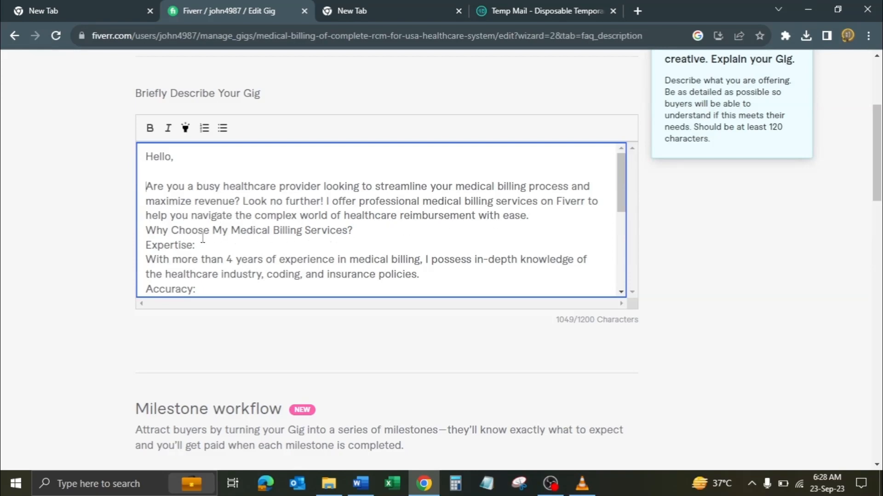
- Highlight the "Expertise:", "Accuracy:" and "HIPAA Compliance:" headings in the gig description
left_click_drag(198, 244, 146, 248)
left_click(186, 129)
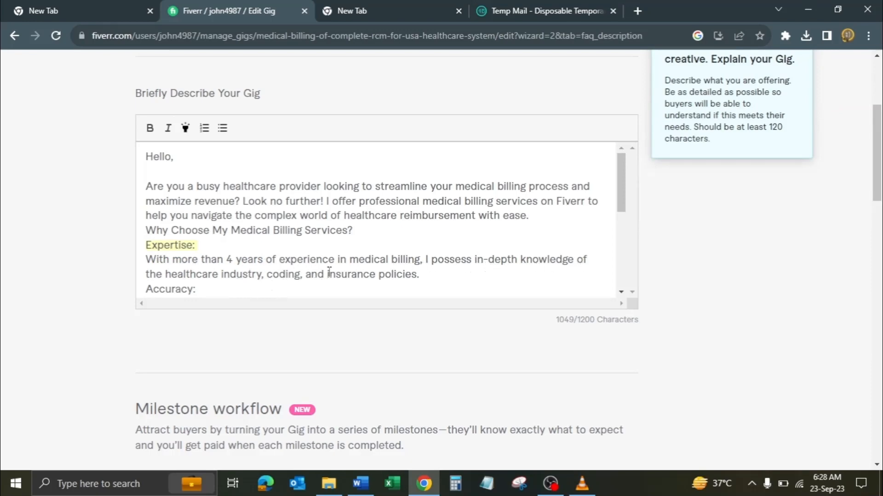
scroll(339, 266, "down", 2)
left_click_drag(196, 225, 146, 228)
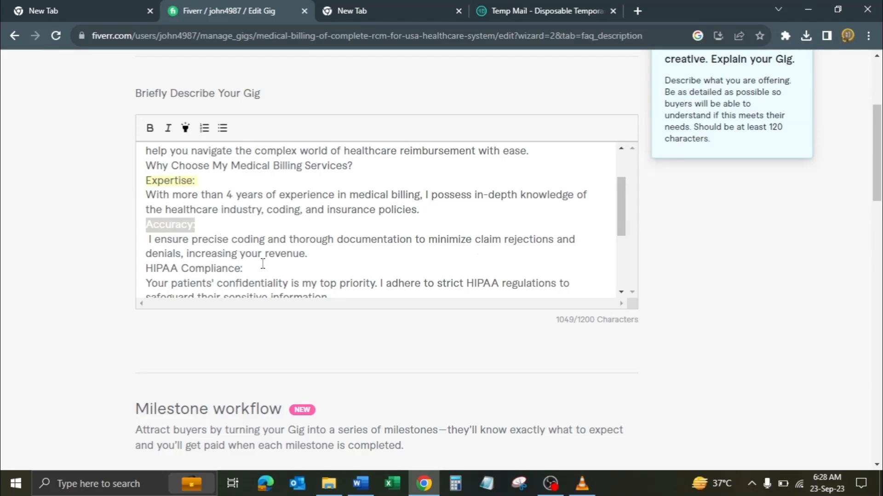
left_click_drag(256, 274, 146, 269)
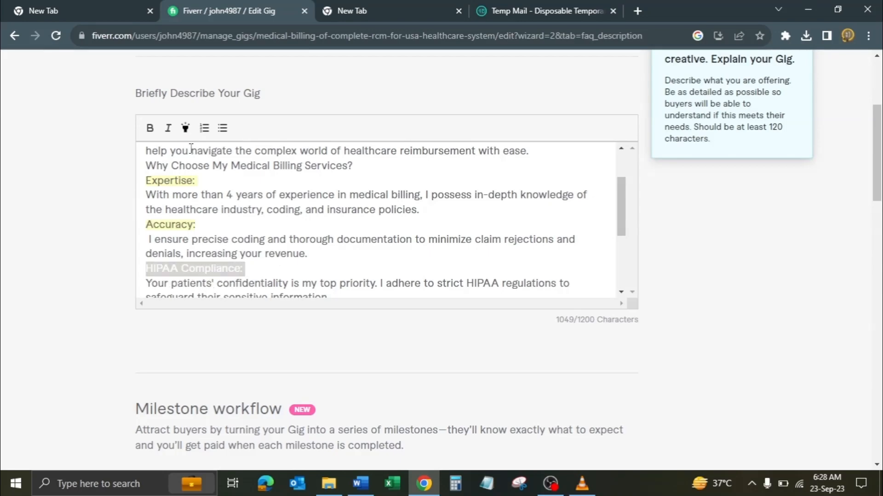
left_click(186, 128)
left_click(262, 268)
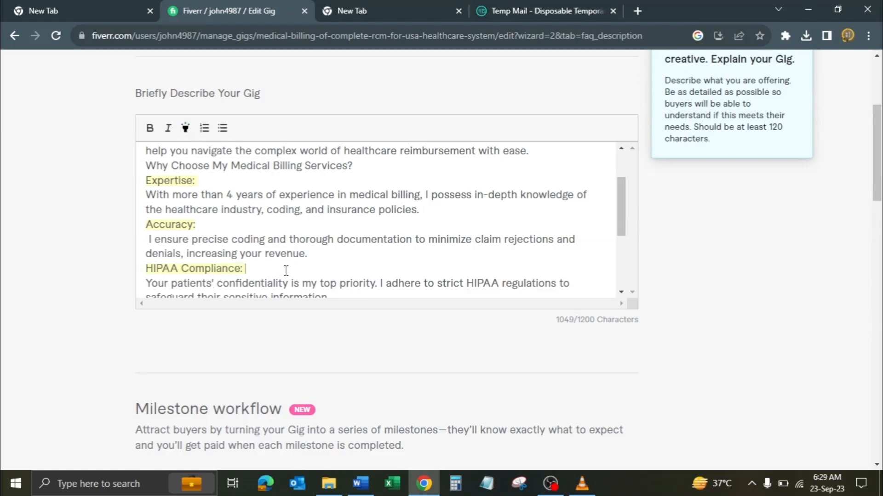
- Highlight the "Timely Submissions:" and "Revenue Optimization:" headings in the gig description
scroll(284, 271, "down", 3)
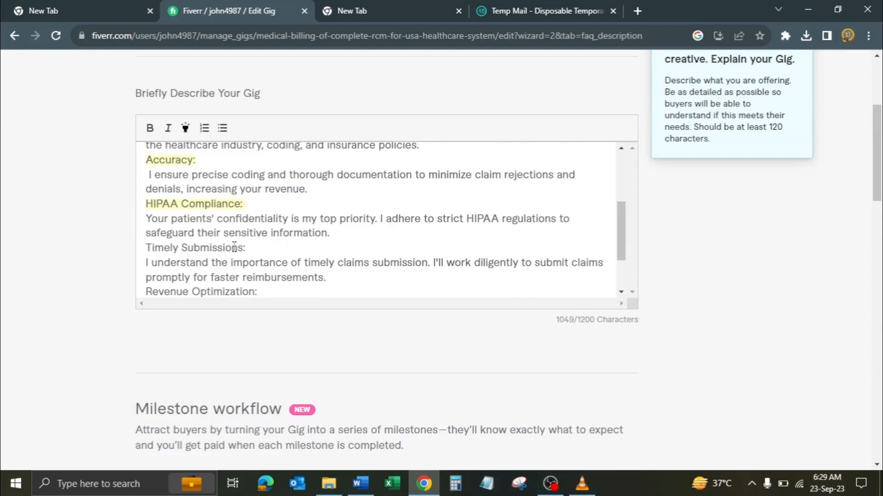
left_click_drag(253, 247, 145, 249)
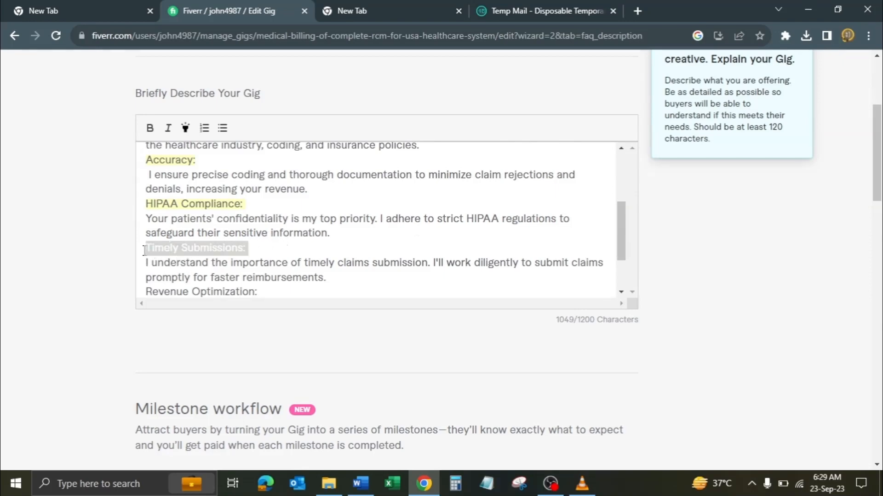
scroll(276, 252, "down", 1)
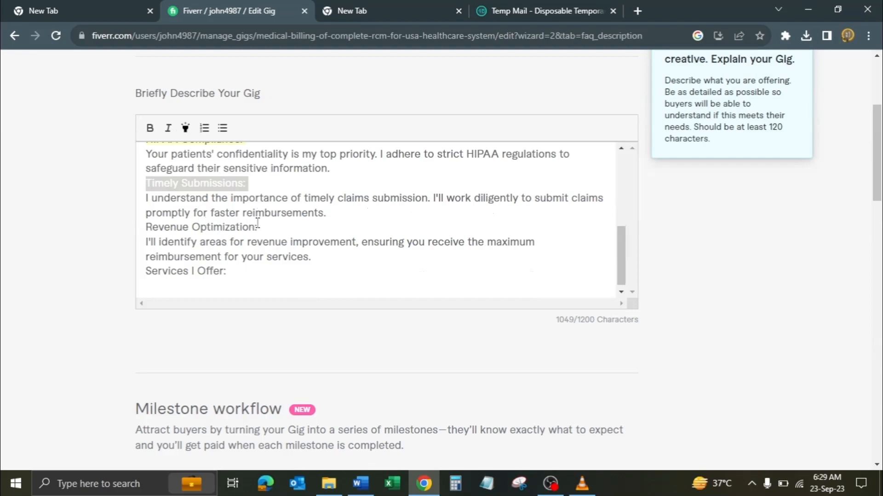
left_click_drag(262, 227, 145, 231)
left_click(190, 132)
scroll(214, 234, "down", 1)
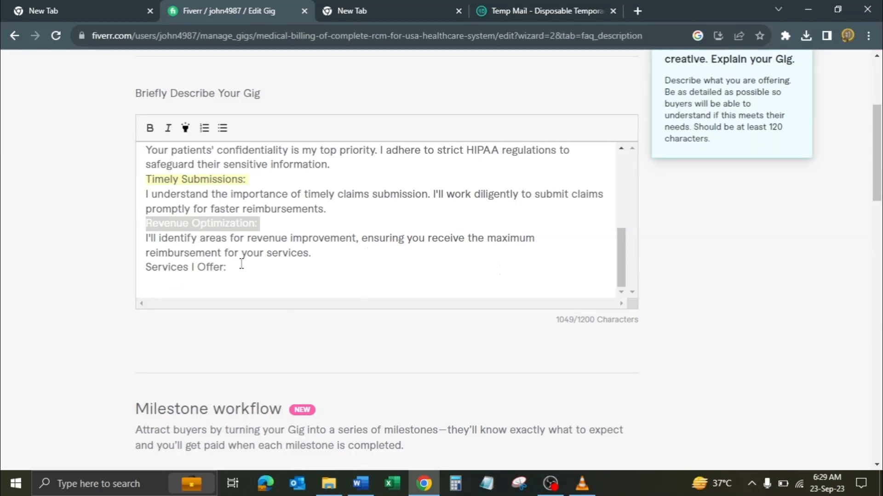
scroll(302, 255, "down", 1)
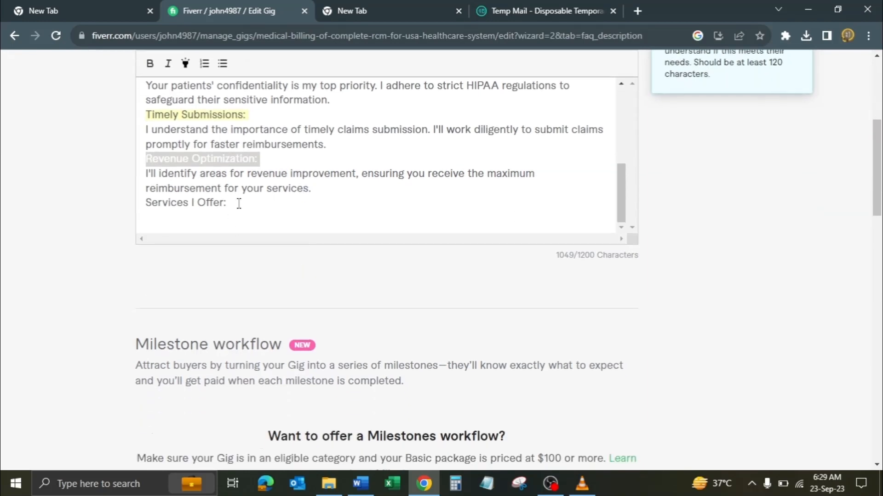
- Delete the paragraphs beneath the Revenue Optimization, Timely Submissions, HIPAA Compliance and Accuracy headings, keeping the headings themselves
scroll(243, 202, "up", 2)
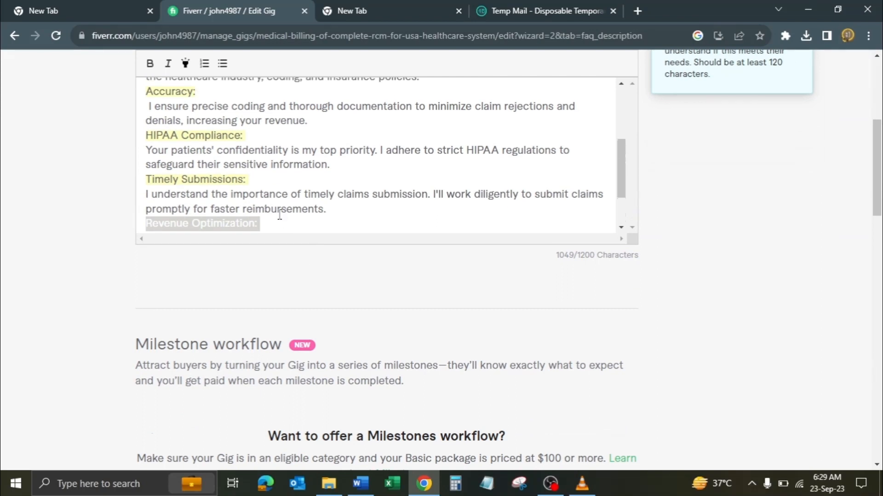
scroll(280, 205, "down", 2)
left_click_drag(314, 194, 147, 178)
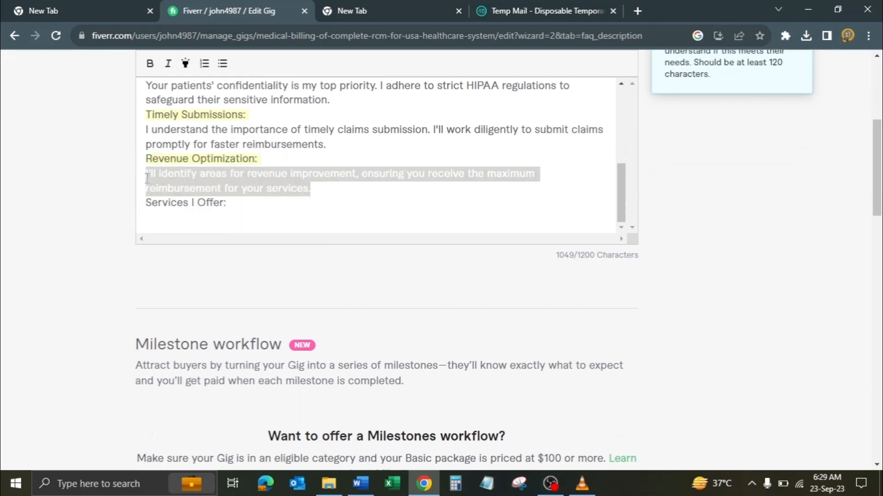
key("BackSpace")
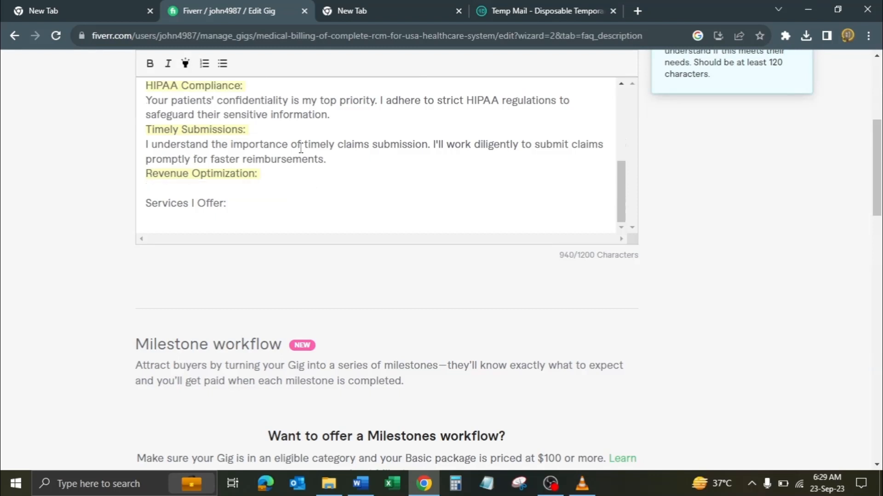
left_click_drag(333, 161, 146, 144)
key("BackSpace")
left_click_drag(330, 131, 145, 118)
key("BackSpace")
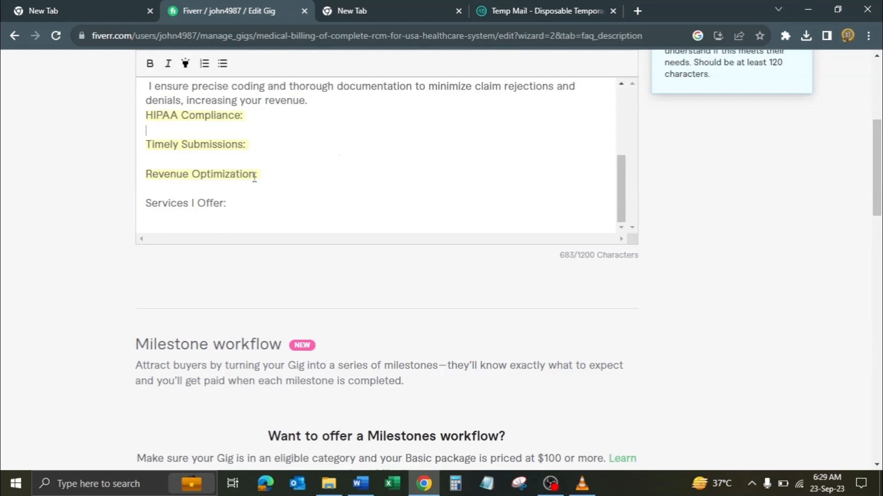
scroll(274, 156, "up", 1)
left_click_drag(152, 179, 146, 151)
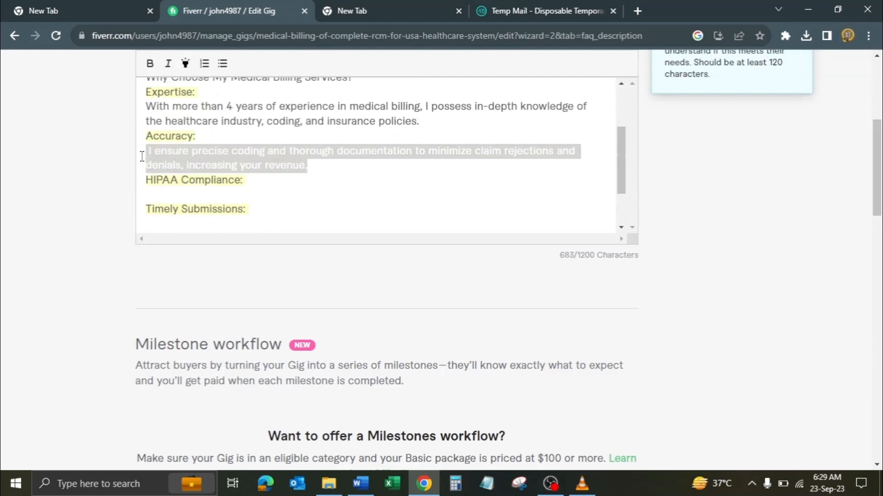
key("BackSpace")
- Remove the blank lines beneath the Accuracy, HIPAA Compliance and Timely Submissions headings so the highlighted headings form a compact list
scroll(308, 182, "up", 1)
scroll(309, 183, "up", 1)
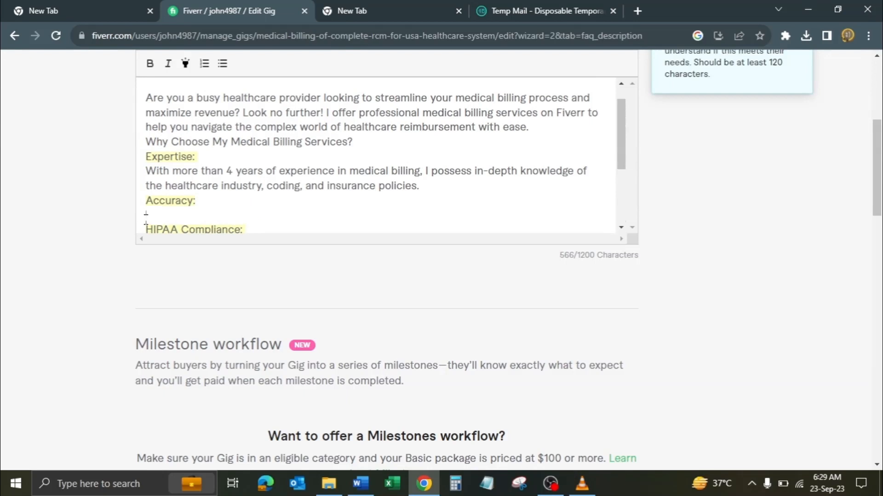
left_click(271, 214)
key("BackSpace")
scroll(281, 204, "down", 2)
left_click(161, 131)
key("BackSpace")
left_click(170, 160)
key("BackSpace")
- Make the "Services I Offer:" heading in the gig description bold
scroll(276, 171, "down", 1)
left_click_drag(236, 140, 147, 146)
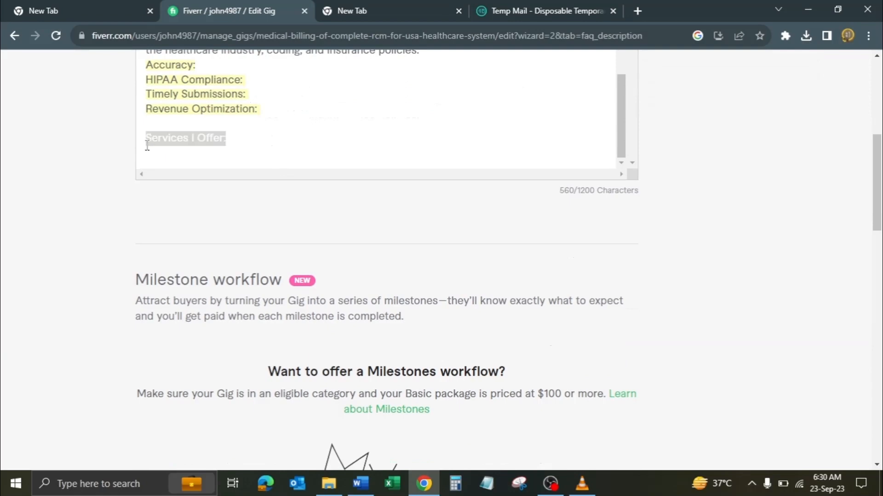
scroll(282, 130, "up", 3)
scroll(382, 207, "up", 4)
left_click(149, 193)
scroll(192, 209, "down", 3)
scroll(271, 304, "down", 1)
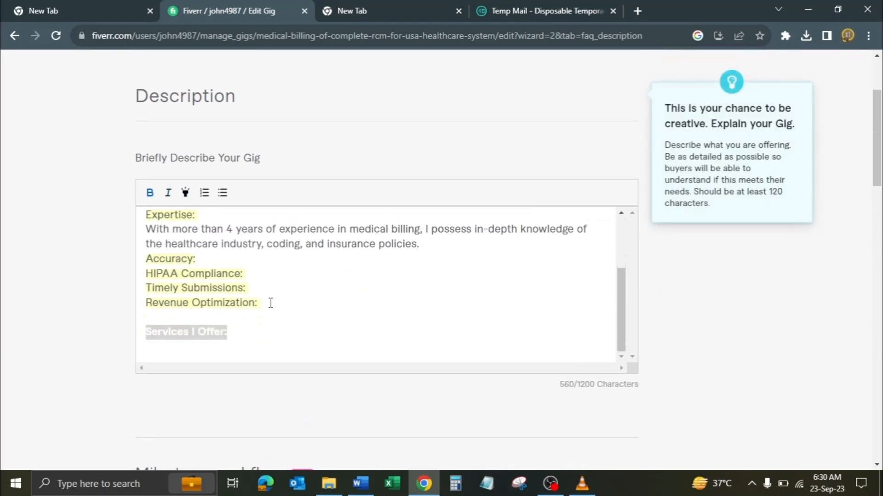
- Switch to Fiverr.docx in Word and copy the text from "Claims Submission:" through "let's get started on Fiverr!"
key("alt+Tab")
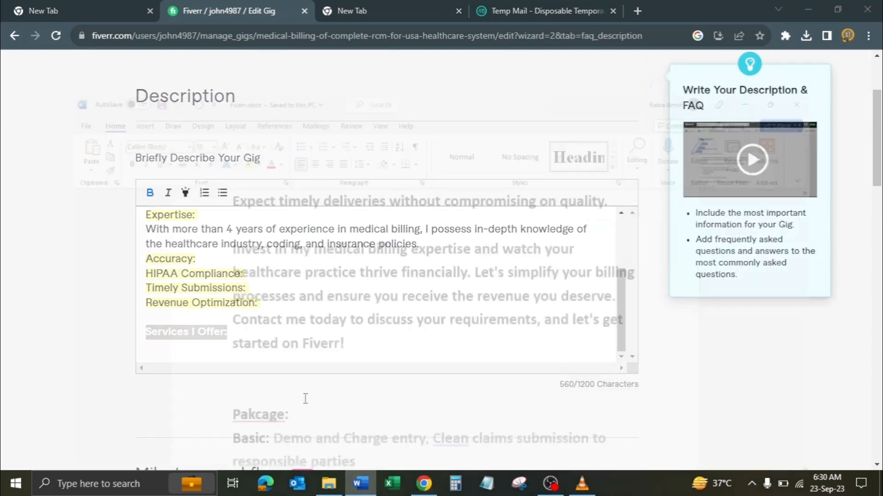
scroll(341, 316, "down", 3)
scroll(343, 316, "up", 6)
scroll(343, 317, "up", 2)
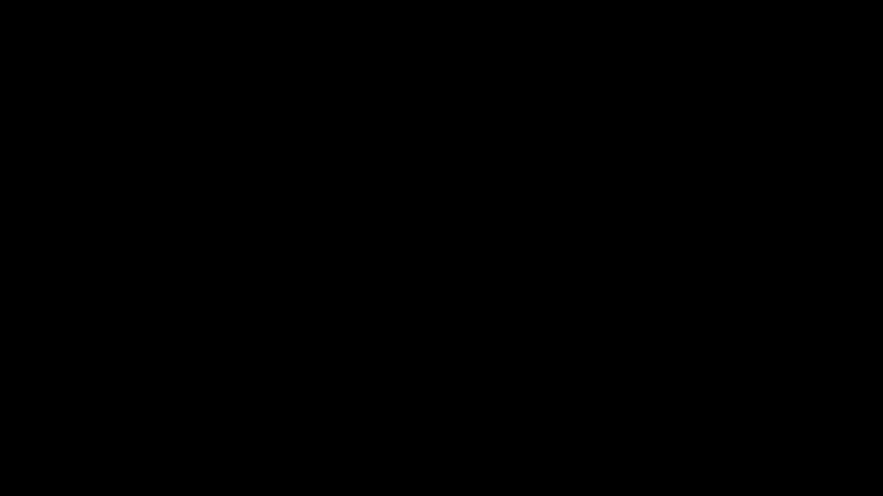
key("shift+Right")
key("shift+Right")
key("shift+Right")
key("shift+Right")
key("shift+Right")
key("shift+Right")
key("shift+Right")
key("shift+Right")
key("shift+Right")
key("shift+Right")
key("shift+Right")
key("shift+Right")
key("shift+Right")
key("shift+Right")
key("shift+Right")
key("shift+Right")
key("shift+Right")
key("shift+Right")
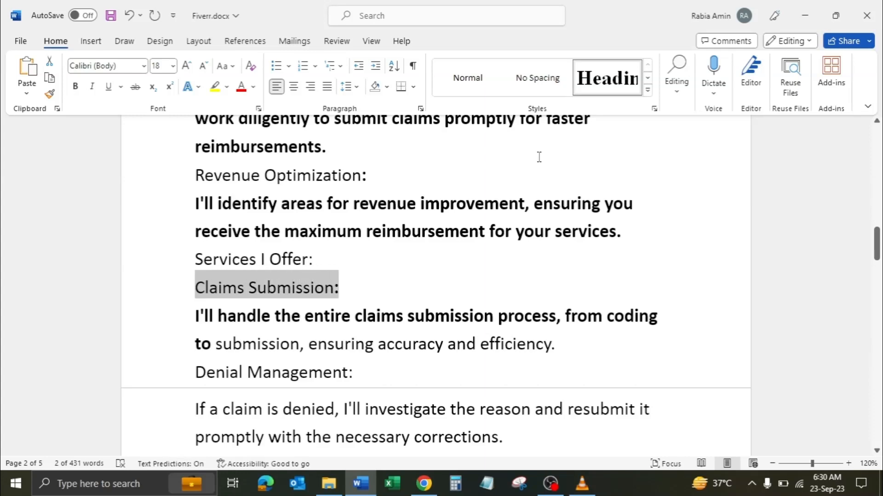
key("shift+Down")
key("shift+Down")
key("shift+Down")
key("shift+Down")
key("shift+Down")
key("shift+Down")
key("shift+Down")
key("shift+Down")
key("shift+Down")
key("shift+Down")
key("shift+Down")
key("shift+Down")
key("shift+Down")
key("shift+Down")
key("shift+Down")
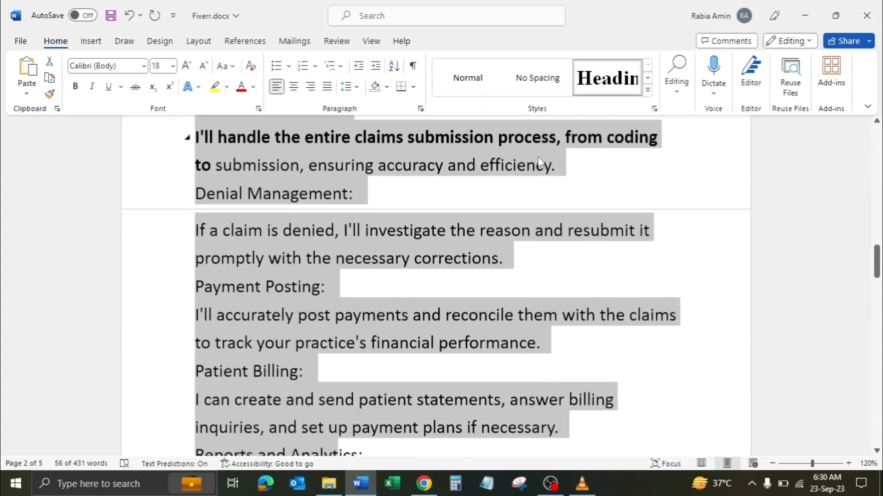
key("shift+Down")
key("shift+Down")
key("shift+Down")
key("shift+Down")
key("shift+Down")
key("shift+Down")
key("shift+Down")
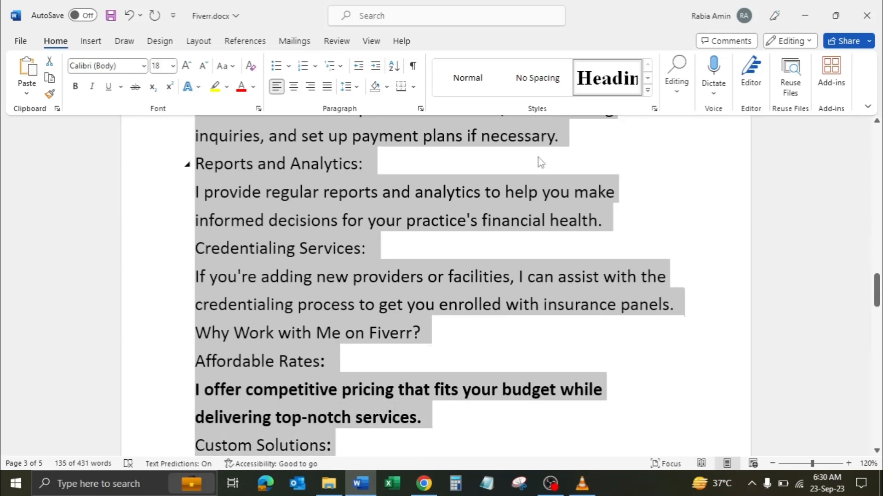
key("shift+Down")
key("shift+Down")
key("shift+Down")
key("shift+Down")
key("shift+Down")
key("shift+Down")
key("shift+Down")
key("shift+Down")
key("shift+Down")
key("shift+Down")
key("shift+Down")
key("shift+Down")
key("shift+Down")
key("shift+Down")
key("shift+Down")
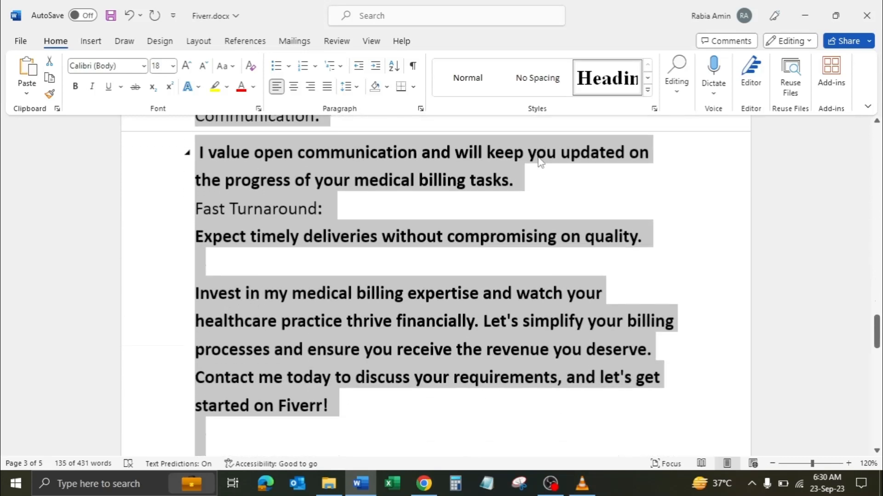
key("shift+Up")
key("shift+Up")
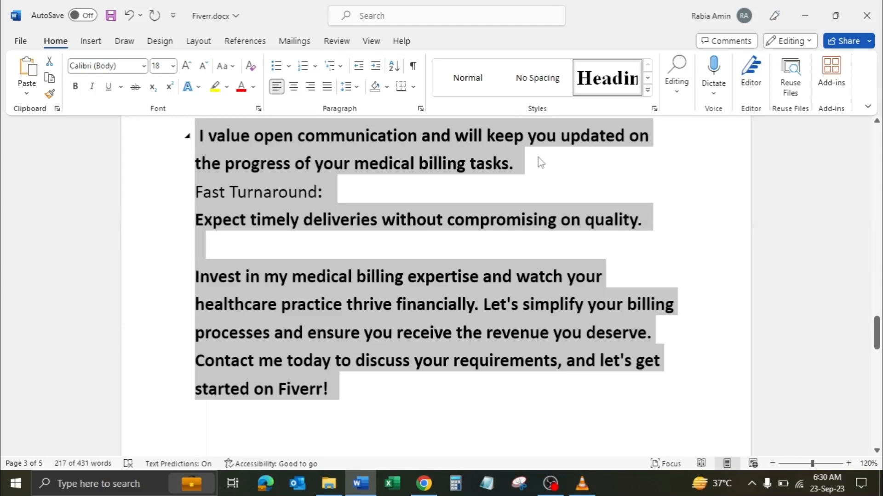
- Switch back to the Fiverr gig in Chrome and paste the copied services text on a new line beneath "Services I Offer:"
left_click(424, 484)
left_click(245, 340)
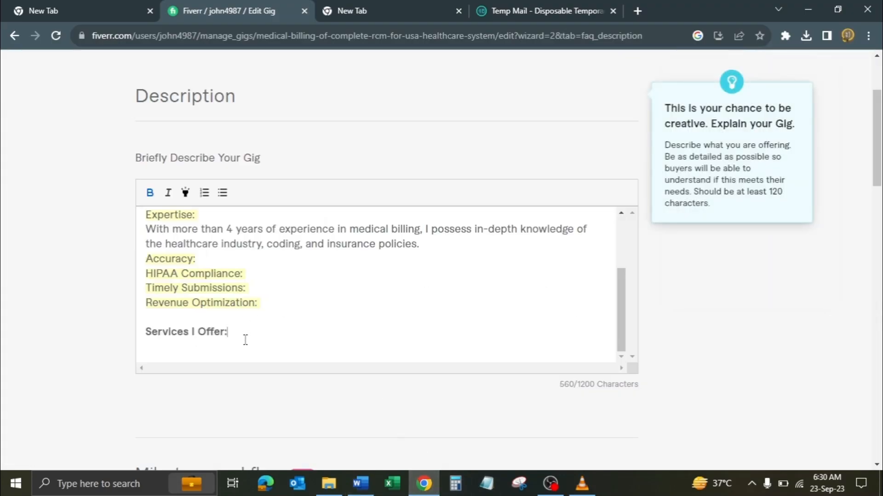
key("Return")
key("ctrl+v")
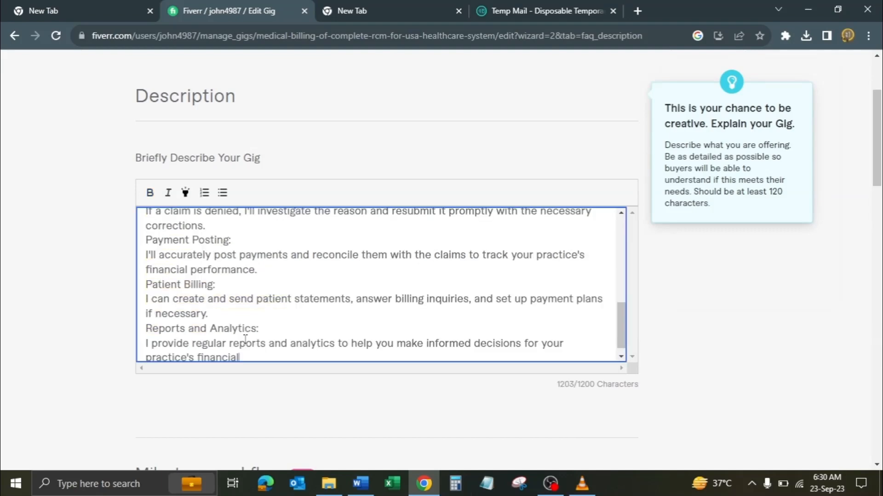
scroll(338, 280, "down", 3)
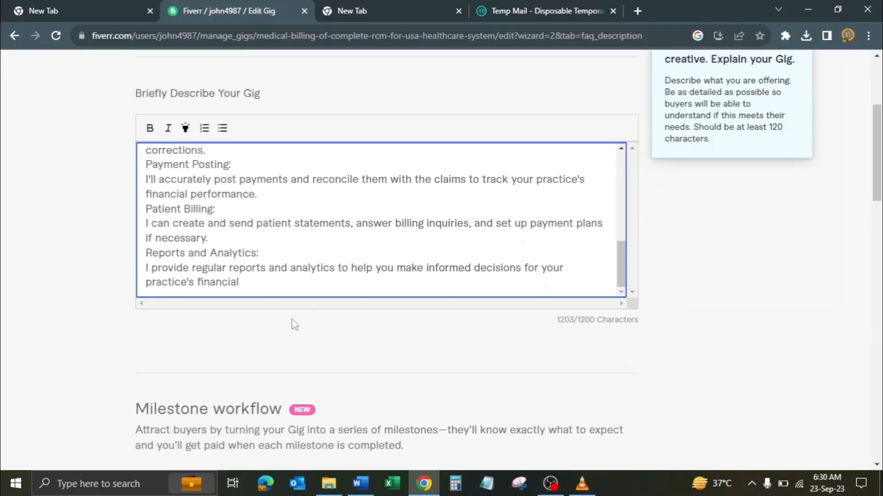
scroll(141, 263, "down", 3)
- Replace the text beneath "Reports and Analytics:" with the closing lines from the Word document, starting ". Let's simplify your billing processes"
left_click(361, 482)
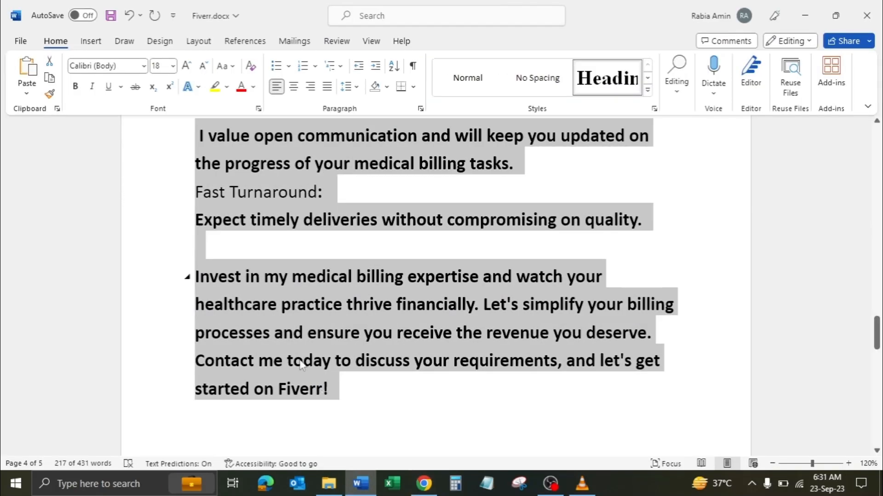
left_click(239, 307)
scroll(216, 275, "down", 1)
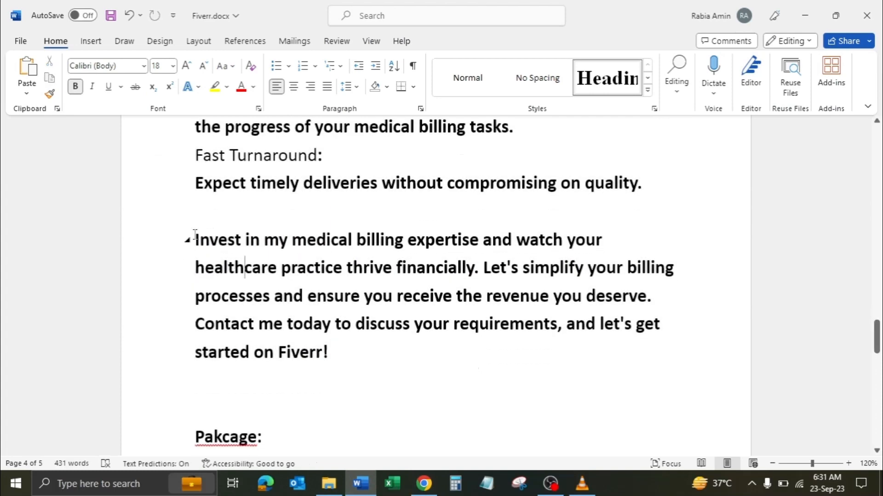
left_click_drag(195, 235, 380, 355)
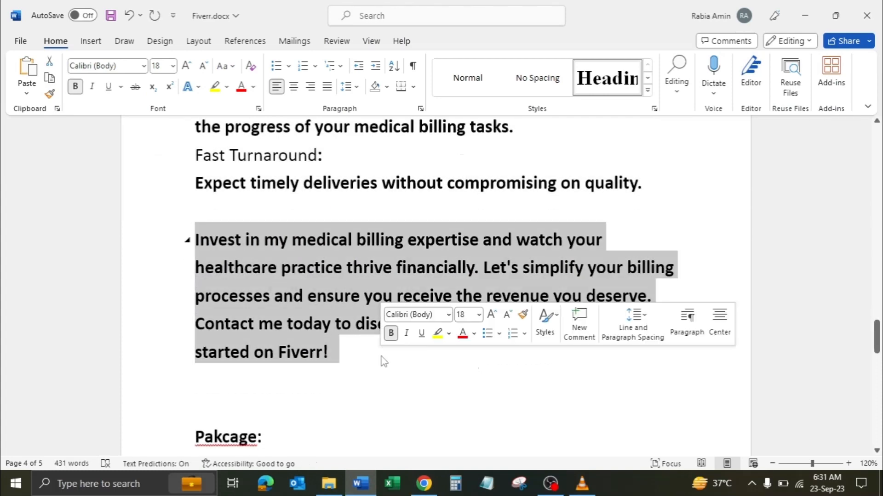
left_click(485, 278)
left_click_drag(478, 268, 508, 364)
key("alt+Tab")
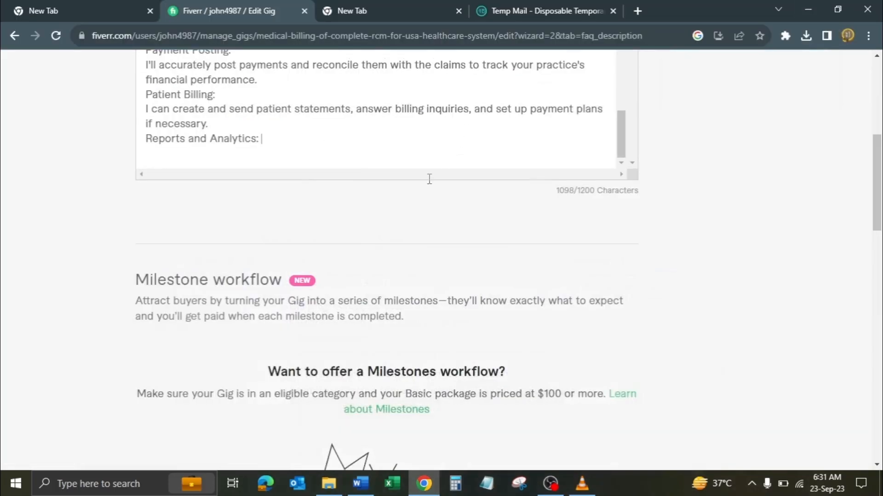
type(". Let's simplify your billing processes and ensure you receive the revenue you deserve. Contact me today")
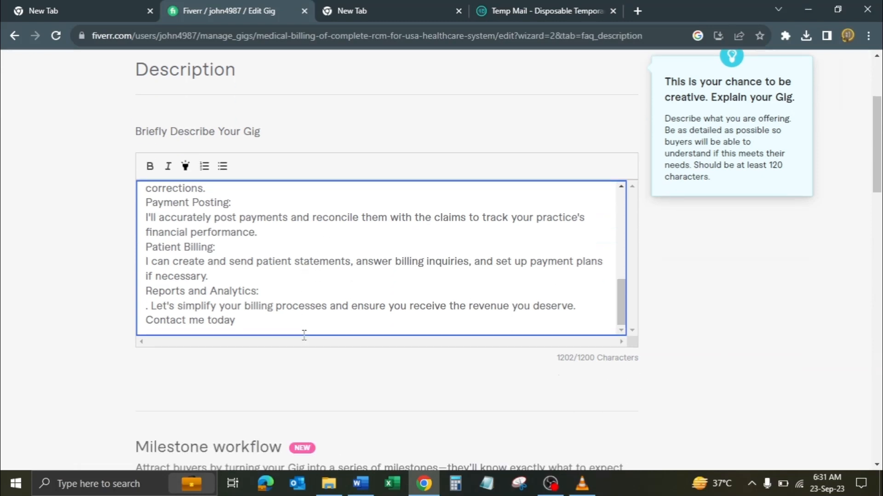
- Delete "Contact me today" from the description's end and finish the closing sentence with "the revenue you deserve!"
key("BackSpace")
key("BackSpace")
key("BackSpace")
key("BackSpace")
key("BackSpace")
key("BackSpace")
key("BackSpace")
key("BackSpace")
key("BackSpace")
key("BackSpace")
key("BackSpace")
key("BackSpace")
key("BackSpace")
key("BackSpace")
key("BackSpace")
key("BackSpace")
key("BackSpace")
key("BackSpace")
key("BackSpace")
key("BackSpace")
key("BackSpace")
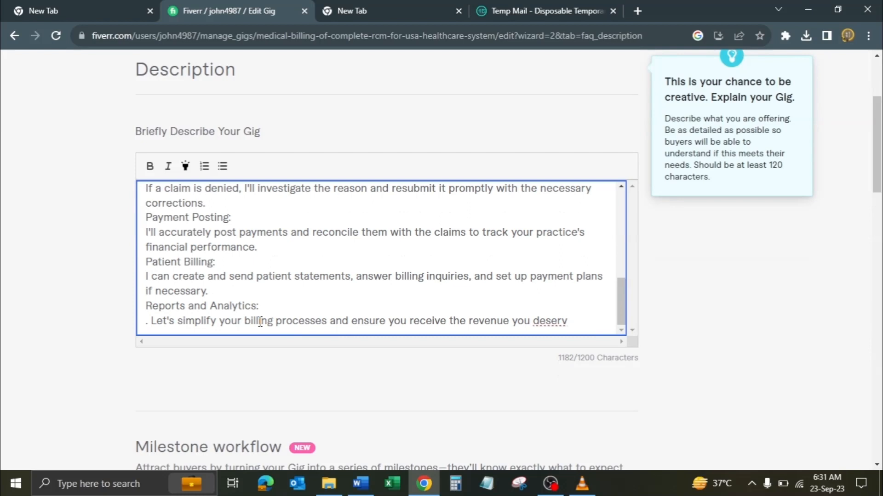
type("e!")
scroll(320, 288, "up", 10)
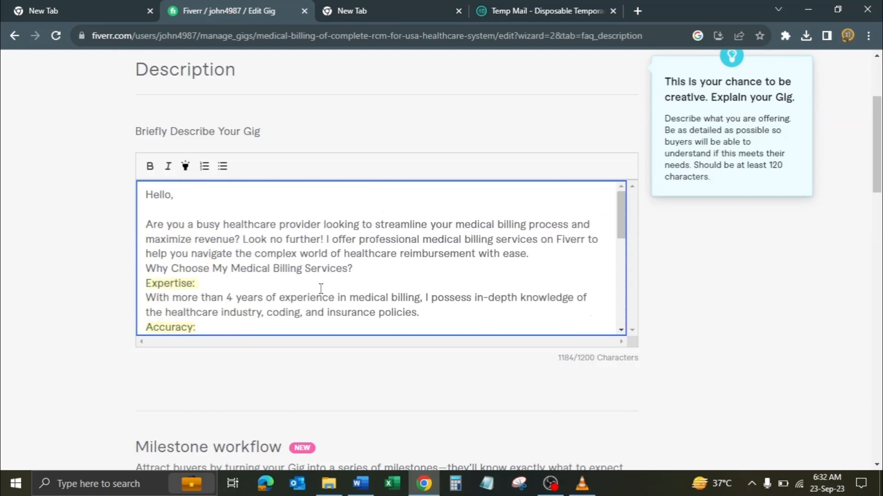
scroll(321, 288, "down", 10)
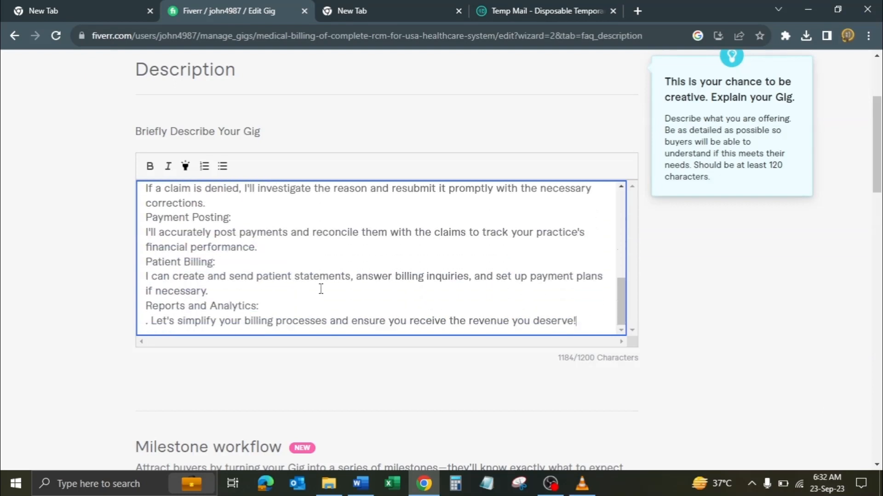
scroll(321, 288, "down", 7)
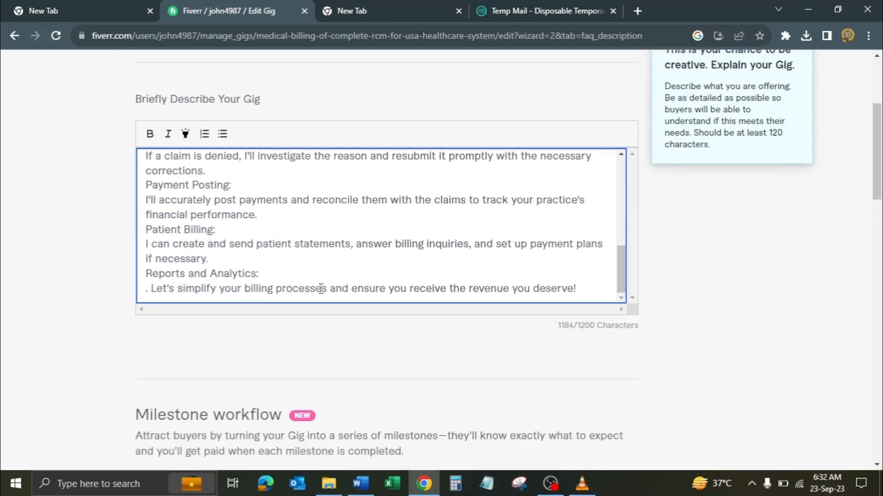
scroll(321, 290, "up", 7)
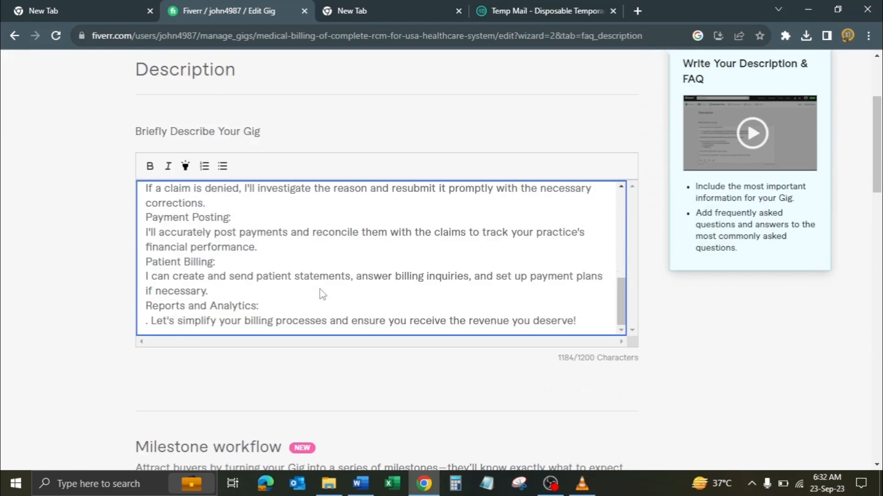
- Open a blank FAQ entry, leave its question and answer empty, and save the description section to continue to the requirements
scroll(321, 289, "down", 5)
scroll(321, 289, "down", 10)
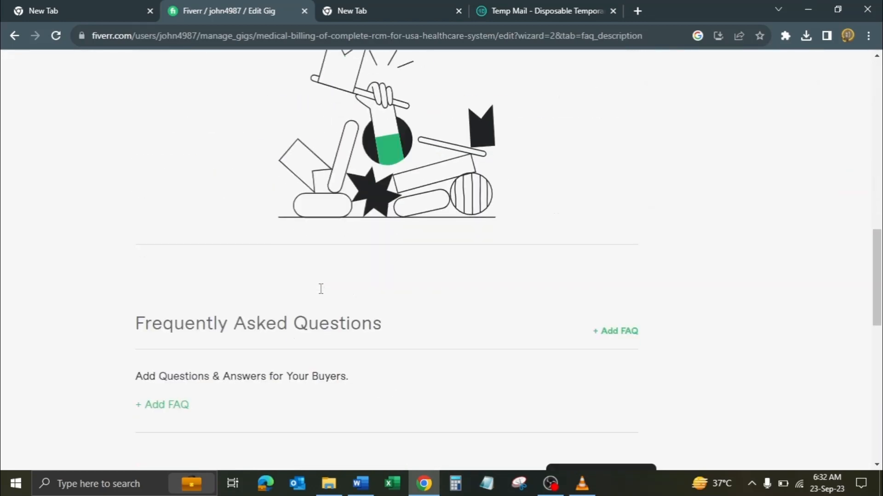
scroll(319, 290, "up", 3)
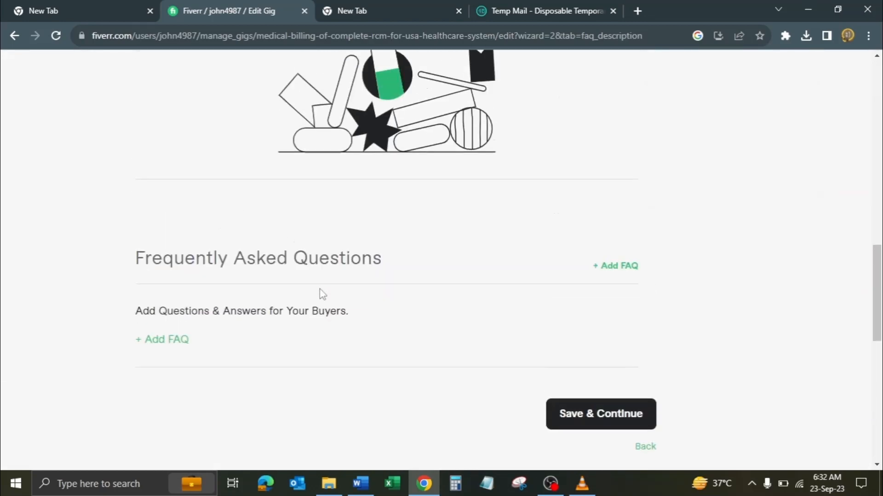
left_click(603, 268)
scroll(395, 235, "down", 3)
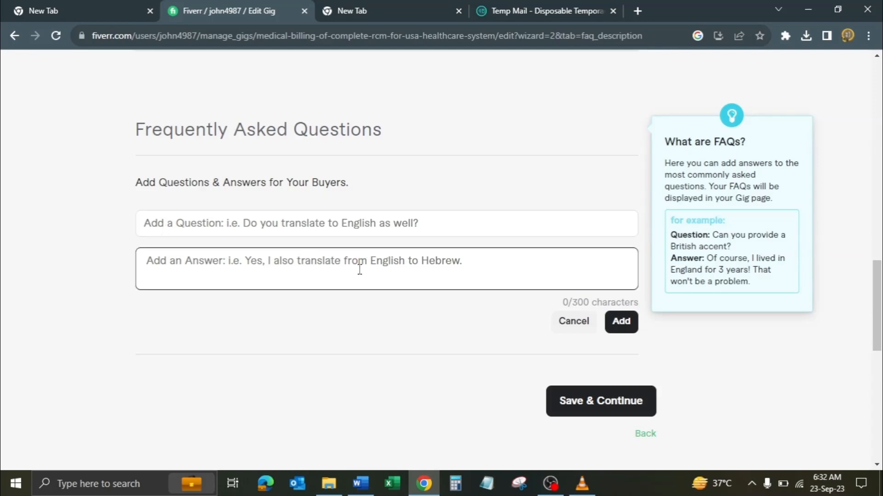
left_click(589, 403)
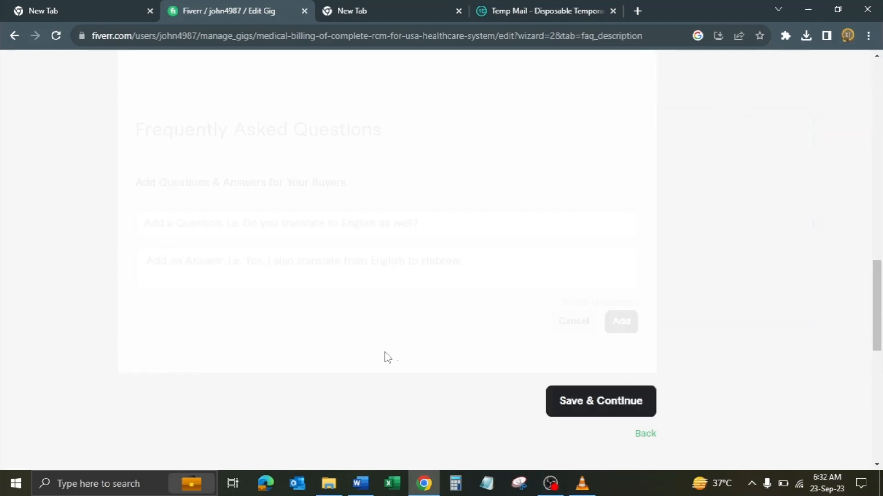
- Review Fiverr's optional buyer questions and open a blank question form under Your Questions
scroll(388, 357, "down", 3)
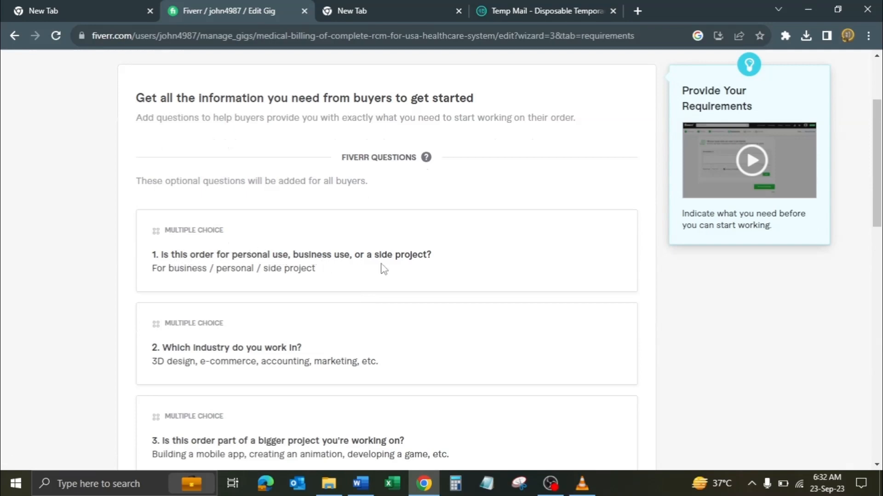
scroll(448, 267, "down", 5)
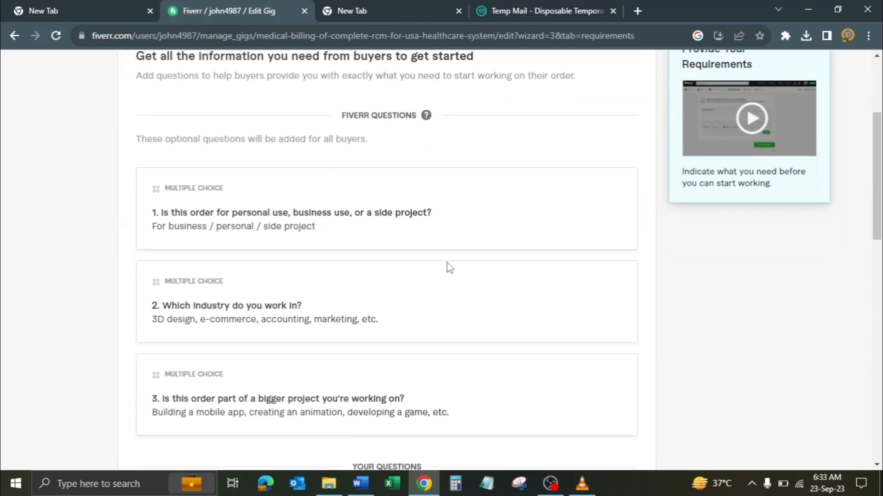
scroll(450, 268, "up", 5)
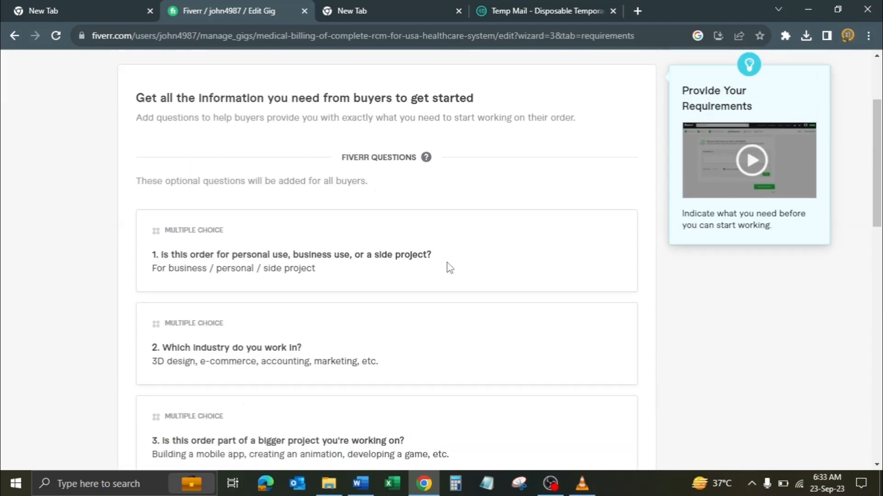
scroll(450, 268, "down", 3)
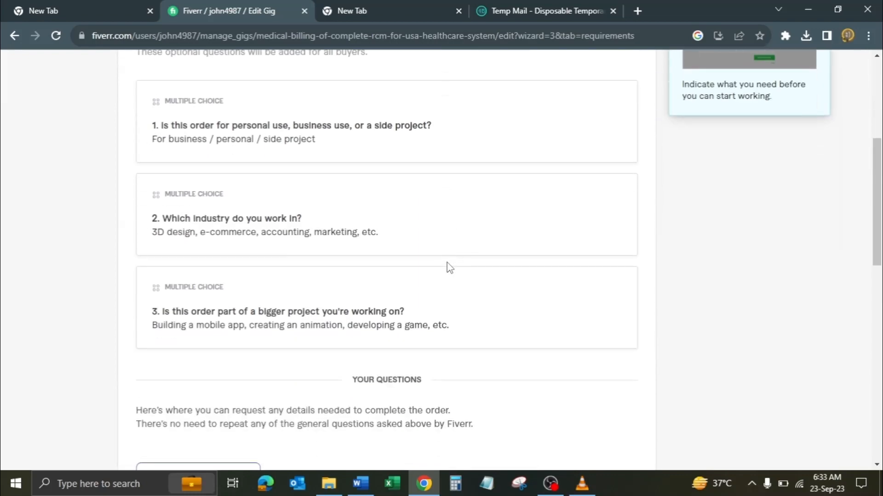
scroll(450, 268, "up", 3)
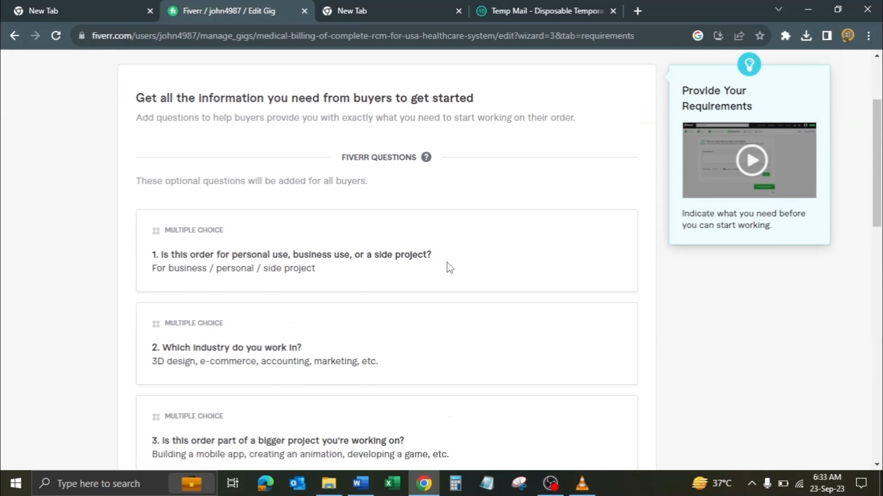
scroll(404, 290, "down", 4)
left_click(239, 414)
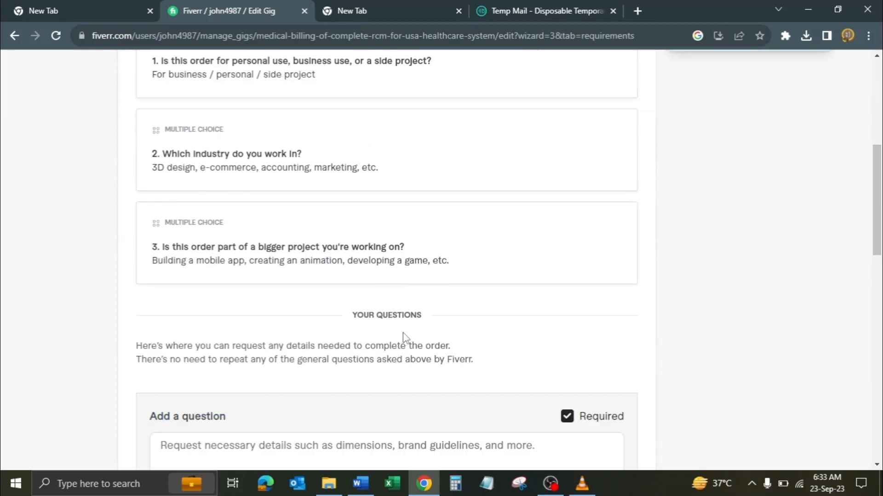
- Add a required free-text question reading "I'll require the complete data to complete your project on time."
scroll(404, 343, "down", 2)
scroll(403, 341, "down", 3)
left_click(264, 205)
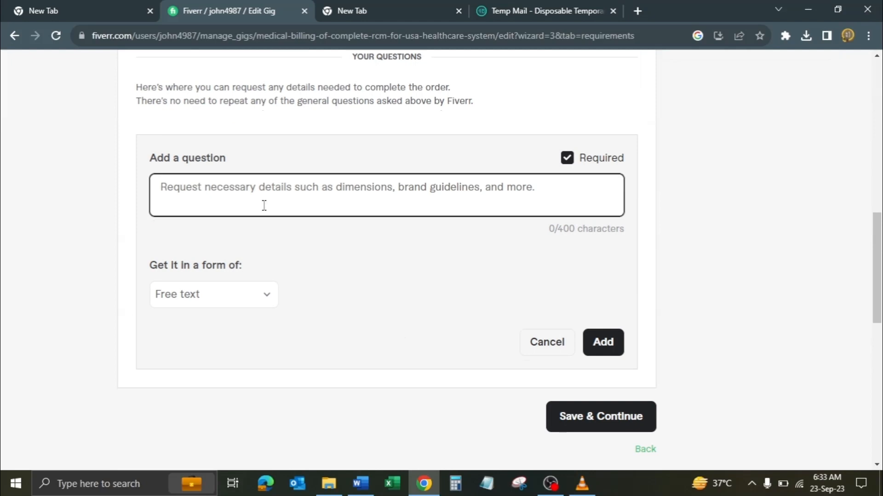
type("I'll re")
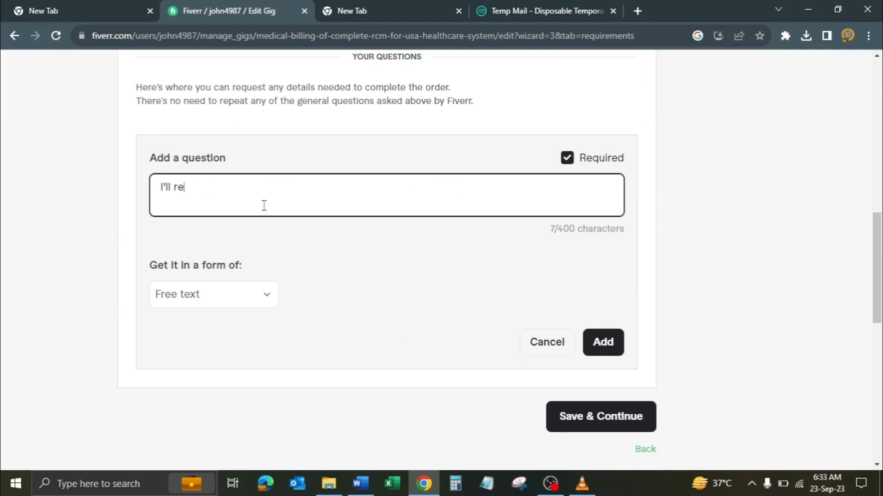
type("quire the complete data to ")
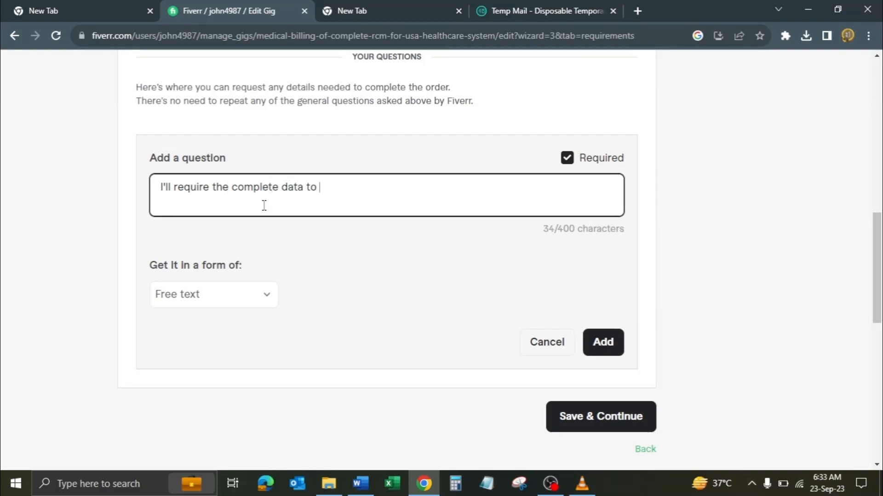
type("complete ")
type("your pro")
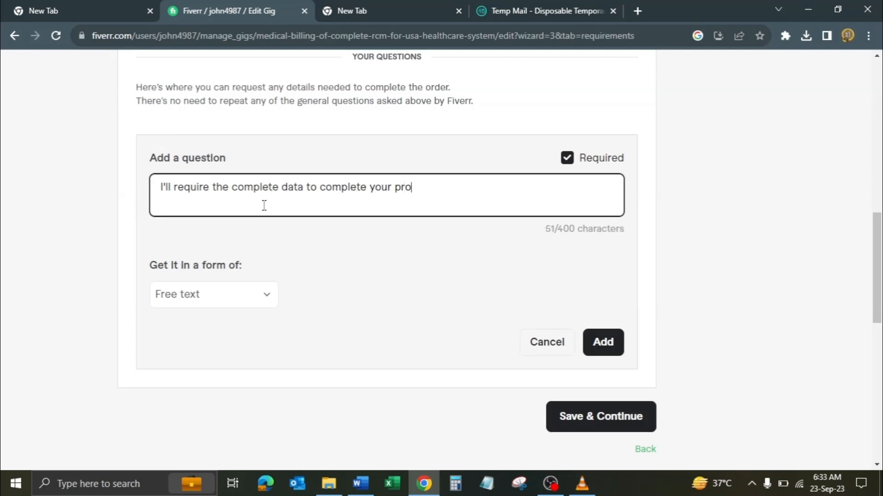
type("ject on time.")
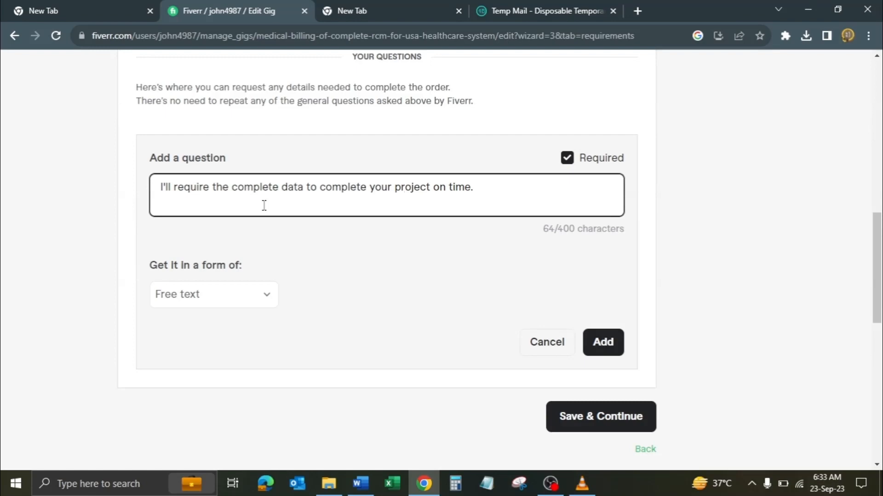
left_click(579, 343)
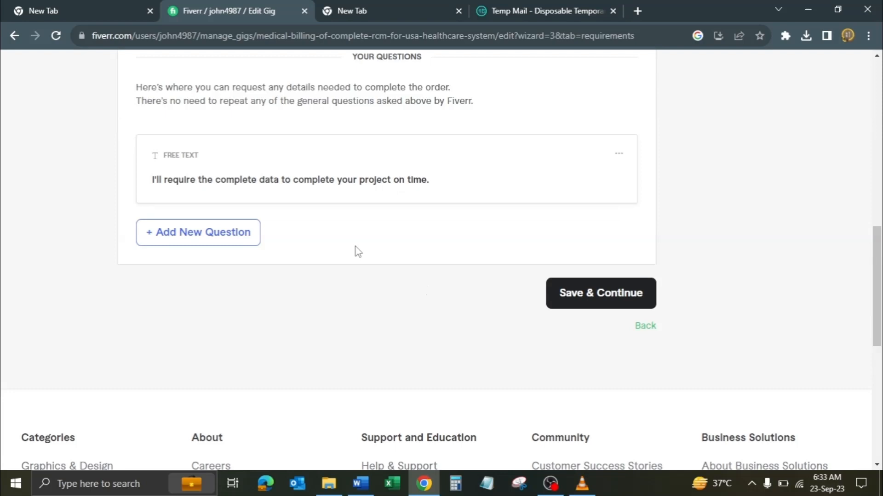
- Save the requirements to continue to the gallery, and dismiss the Gig image guidance to view the upload areas
left_click(599, 296)
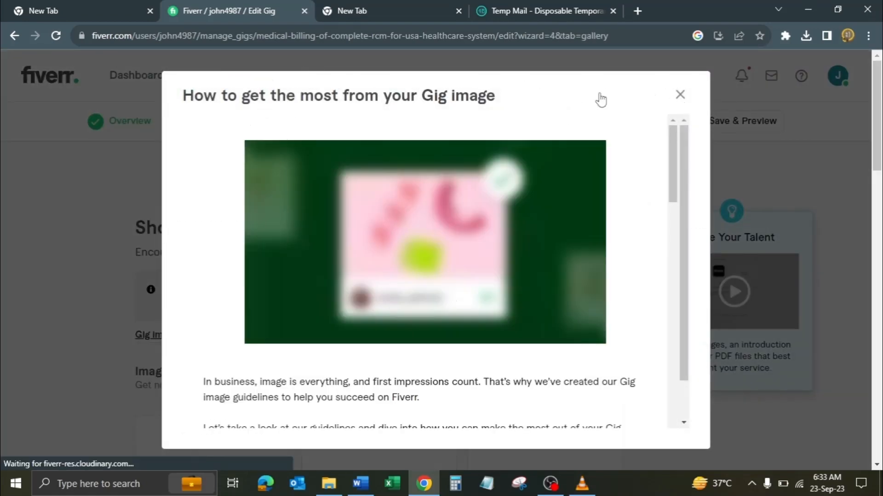
left_click(679, 95)
scroll(382, 223, "down", 3)
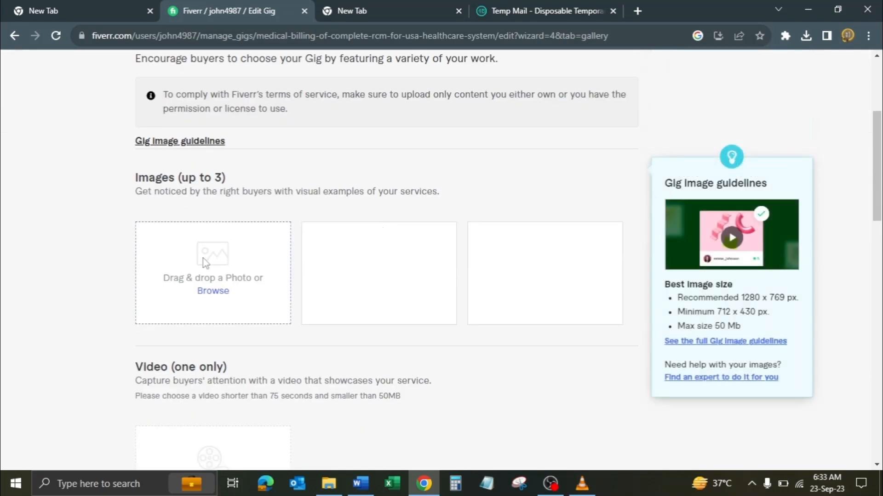
scroll(357, 213, "up", 4)
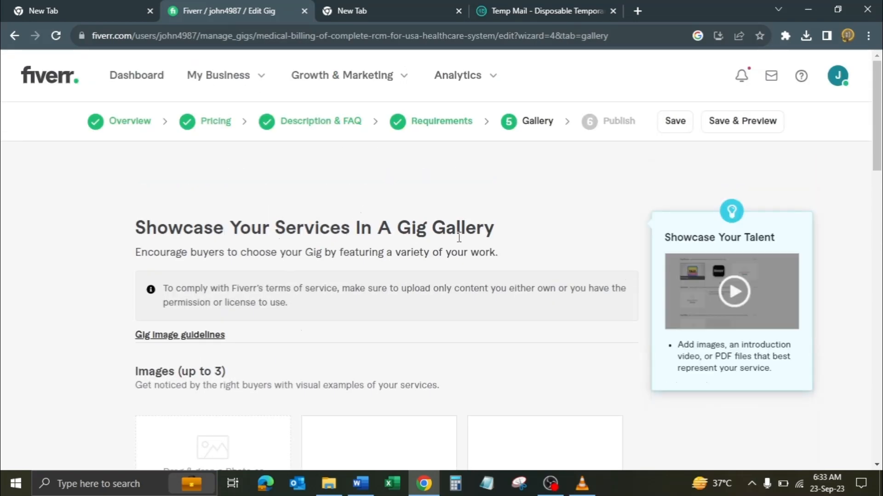
scroll(459, 238, "down", 4)
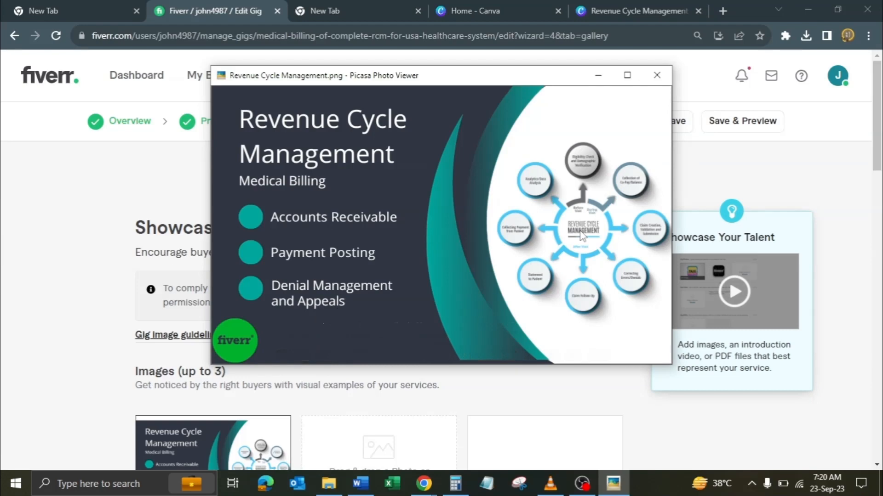
- Minimize the Revenue Cycle Management.png preview and save the gallery with only that image, leaving the video and documents empty
left_click(599, 82)
scroll(118, 287, "down", 4)
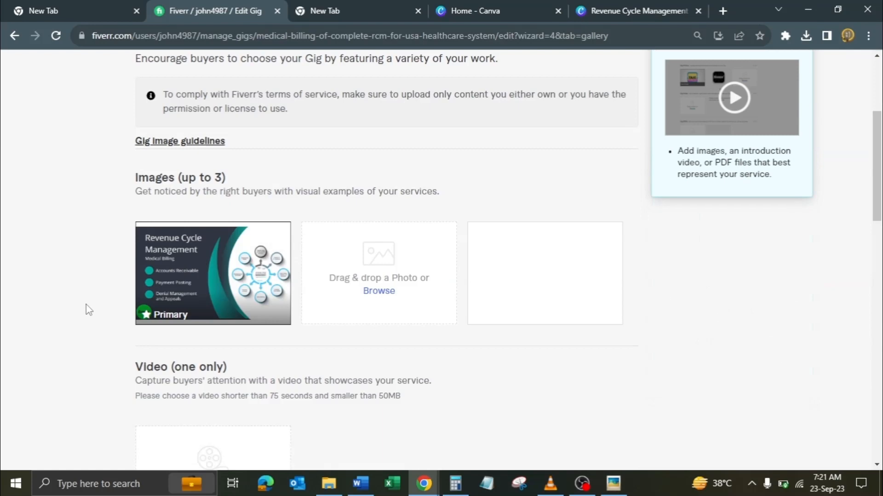
scroll(87, 309, "down", 3)
scroll(96, 309, "down", 2)
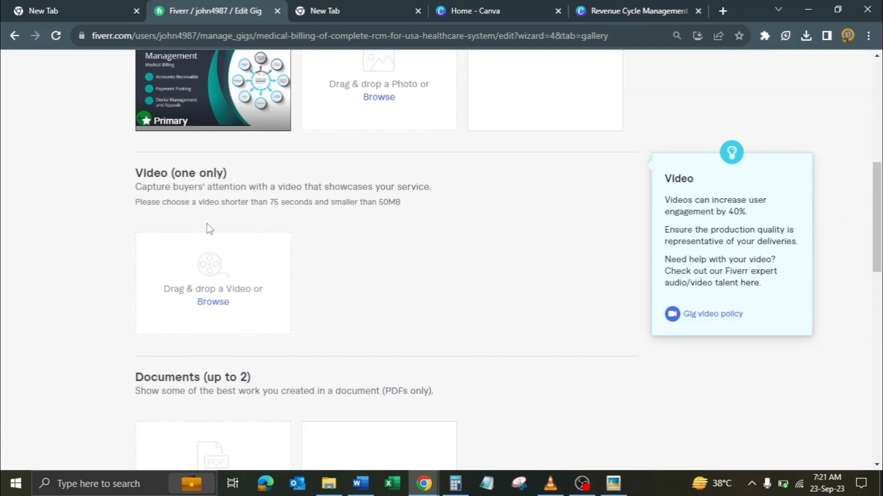
scroll(209, 228, "down", 4)
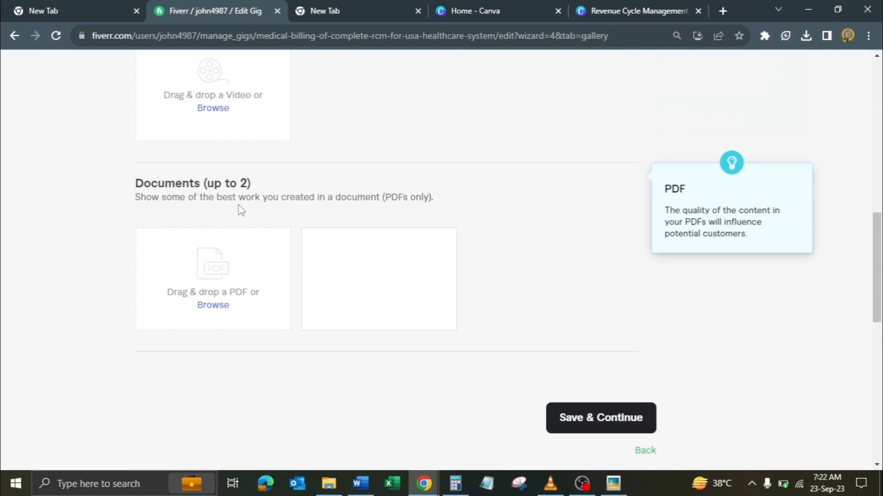
scroll(239, 207, "down", 2)
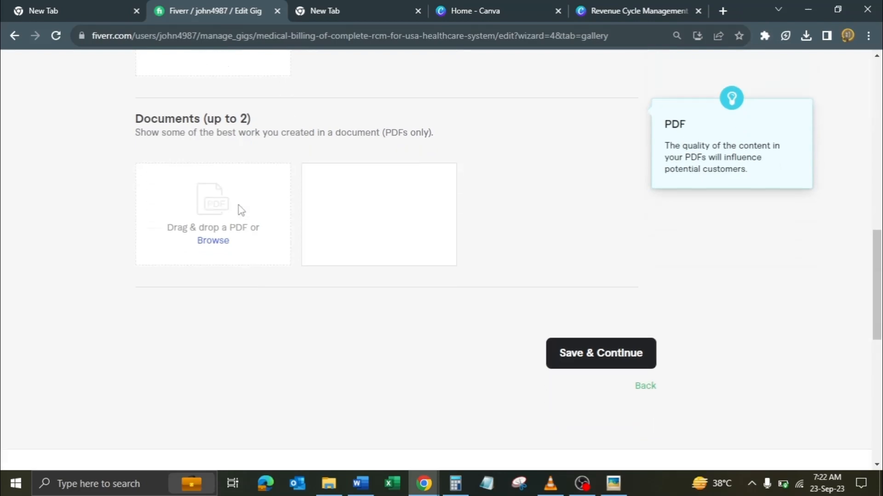
scroll(423, 342, "up", 10)
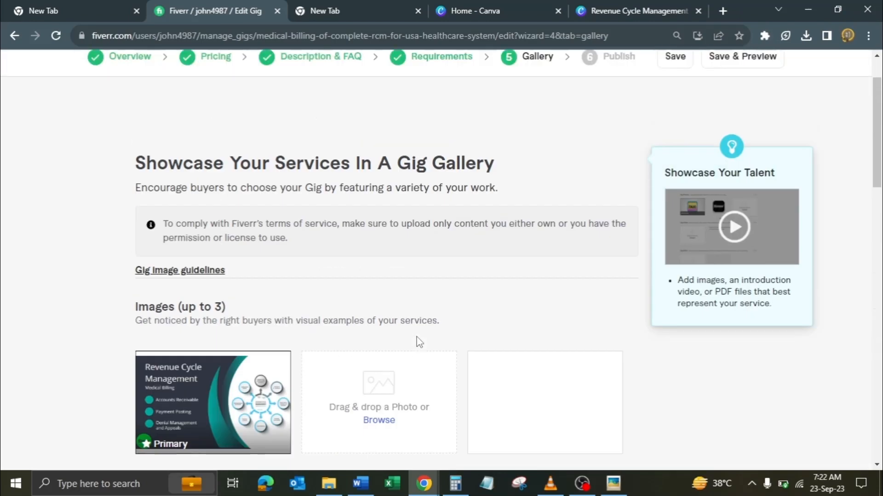
scroll(418, 343, "down", 11)
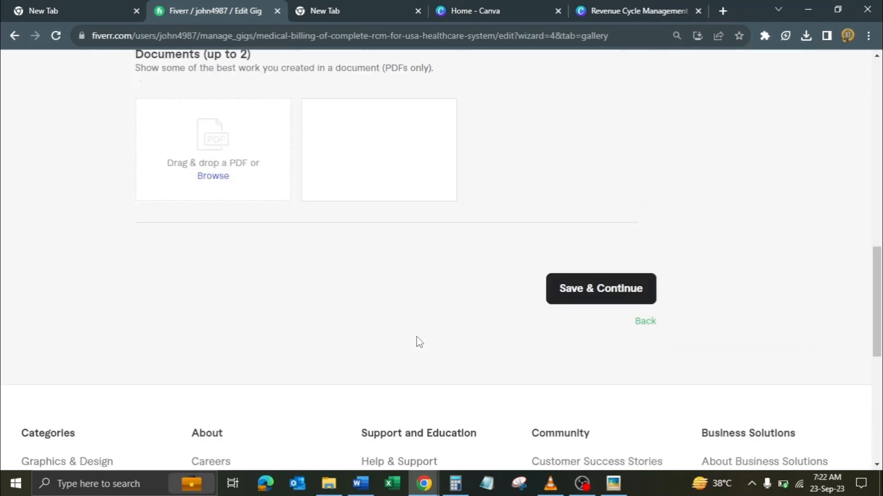
left_click(588, 292)
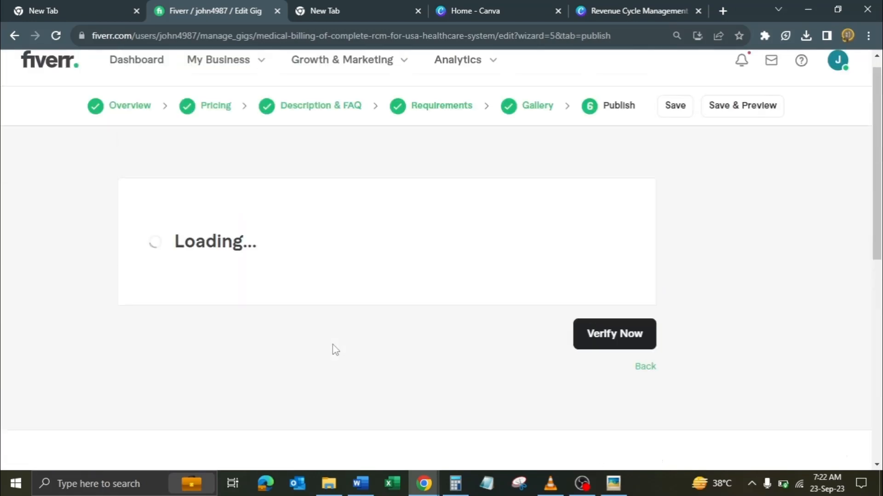
- Review the remaining requirements for publishing the gig and open the English Skills Test
scroll(335, 350, "down", 3)
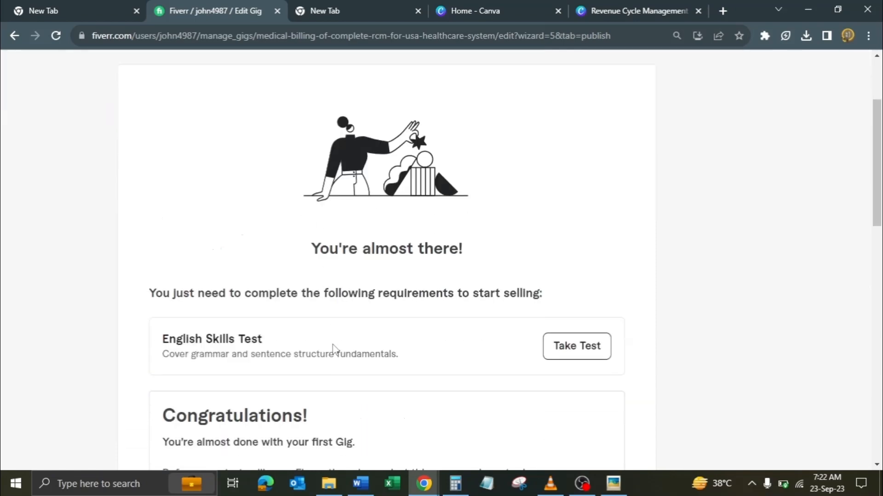
scroll(333, 350, "down", 3)
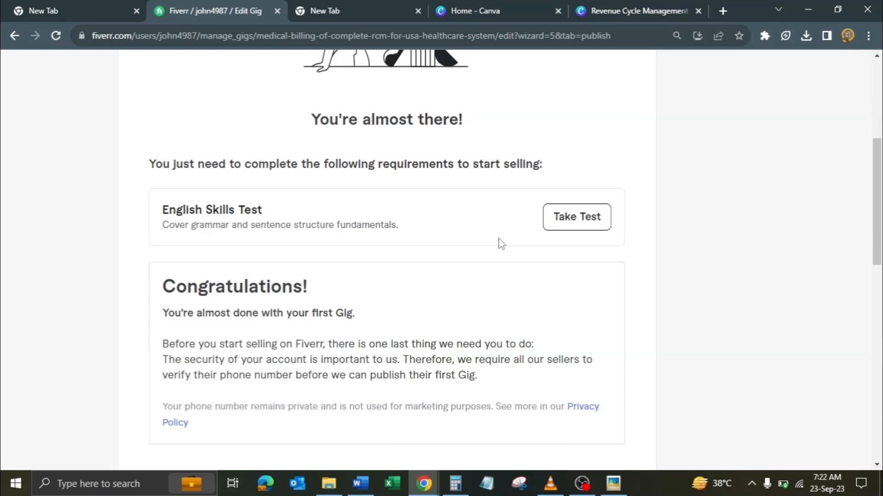
scroll(501, 244, "down", 3)
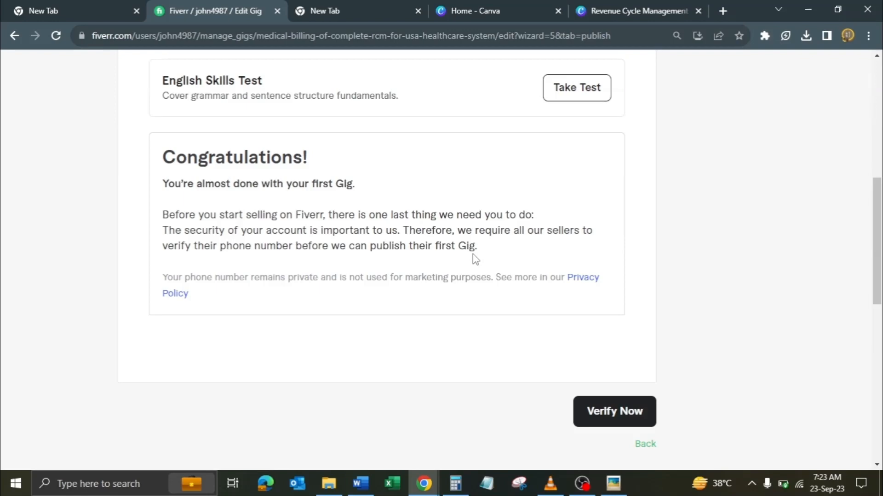
scroll(475, 260, "down", 3)
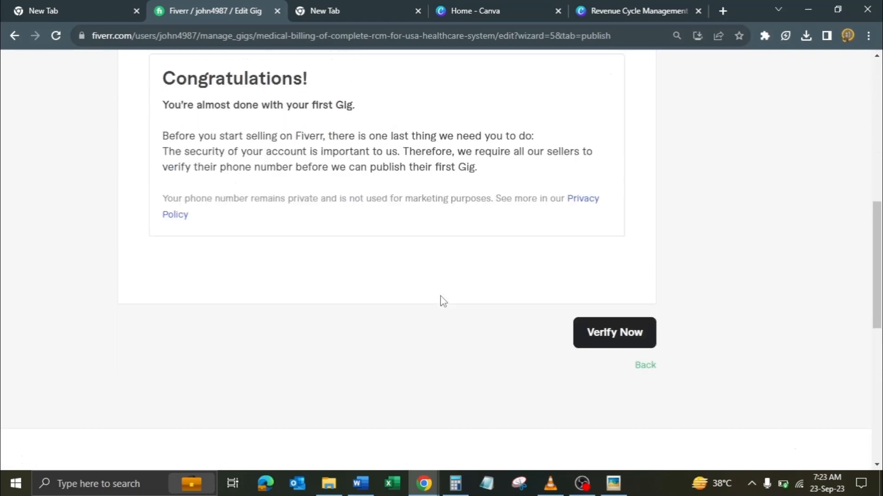
scroll(444, 301, "up", 3)
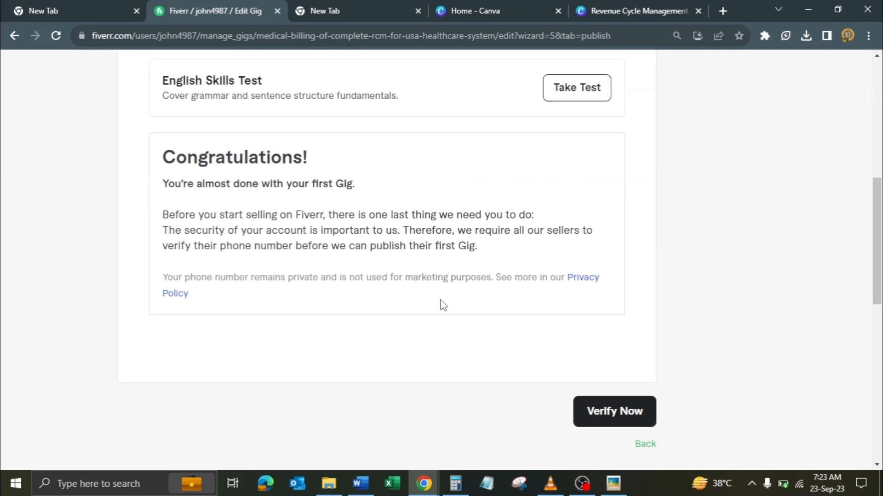
scroll(441, 306, "up", 2)
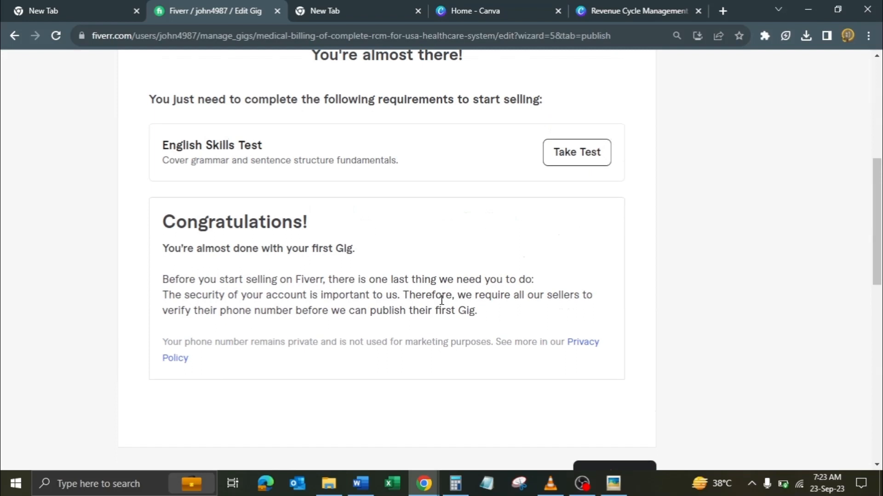
scroll(441, 300, "up", 3)
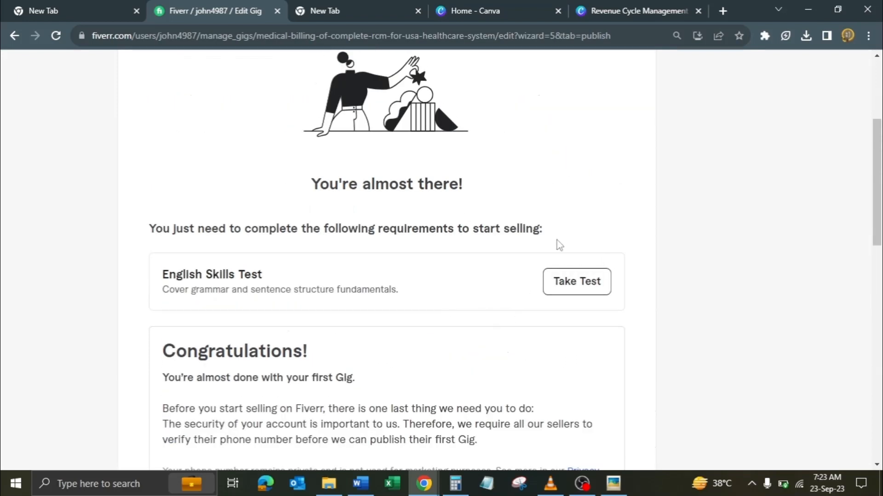
left_click(573, 287)
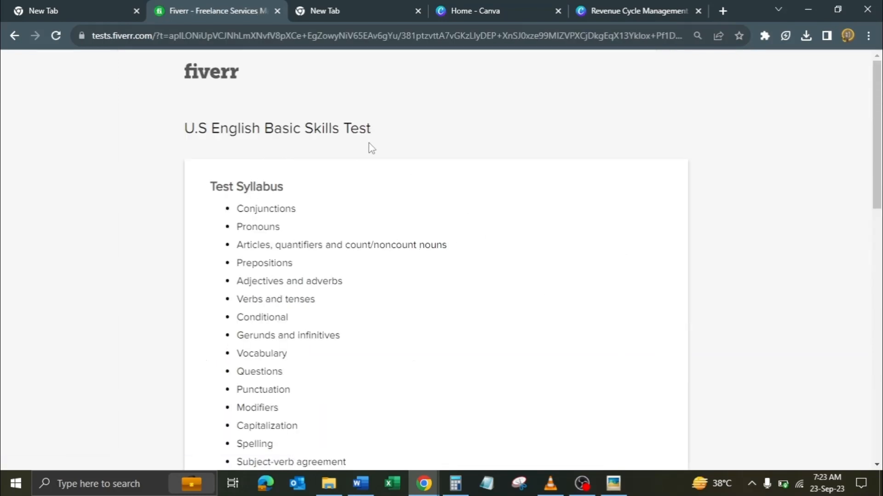
- Read through the U.S English Basic Skills Test's syllabus, duration, number of questions and instructions
scroll(367, 171, "down", 2)
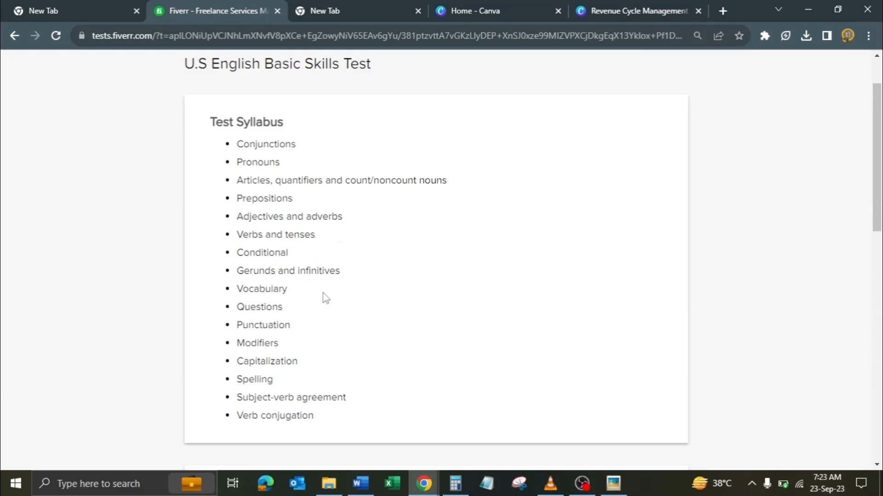
scroll(326, 298, "down", 1)
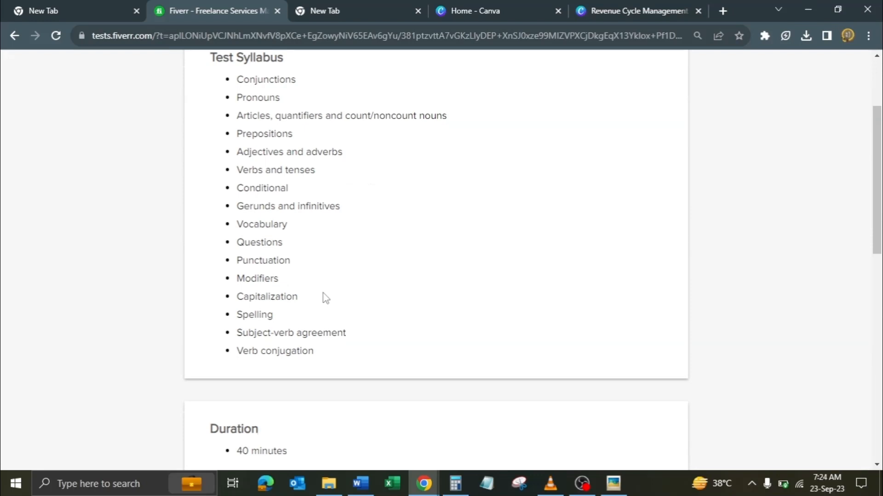
scroll(325, 298, "down", 1)
scroll(326, 297, "down", 2)
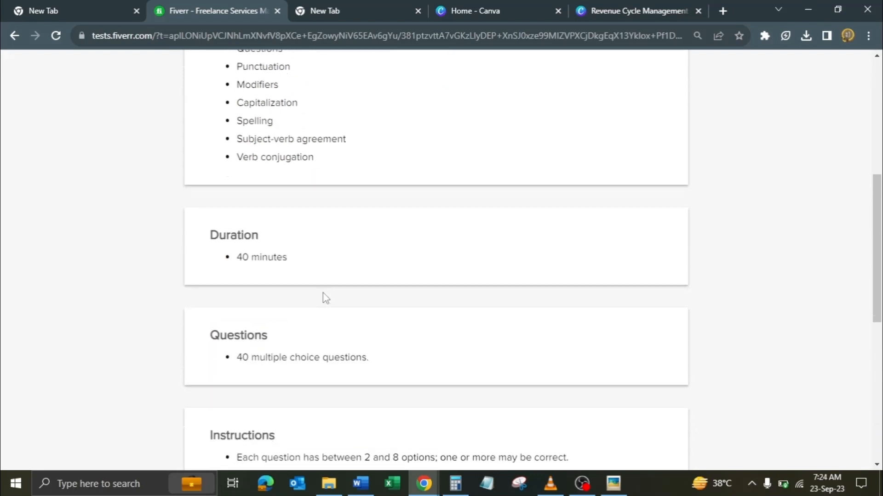
scroll(324, 296, "down", 2)
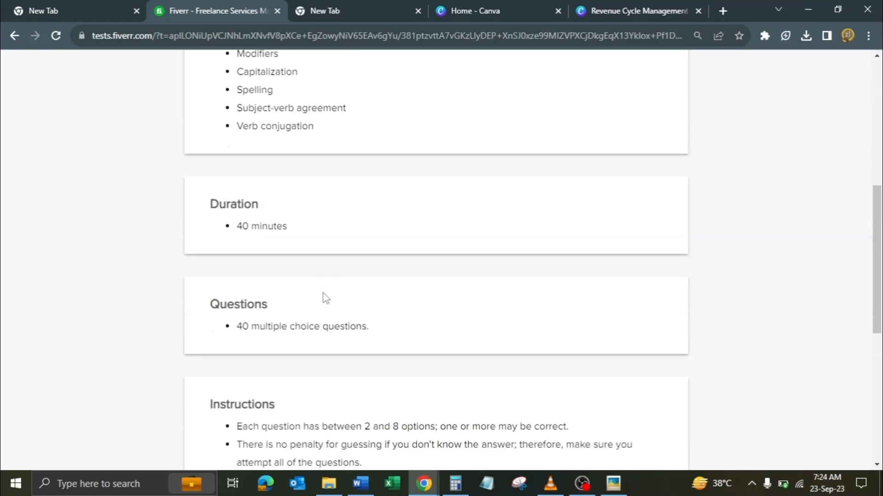
scroll(385, 253, "down", 1)
scroll(385, 254, "down", 1)
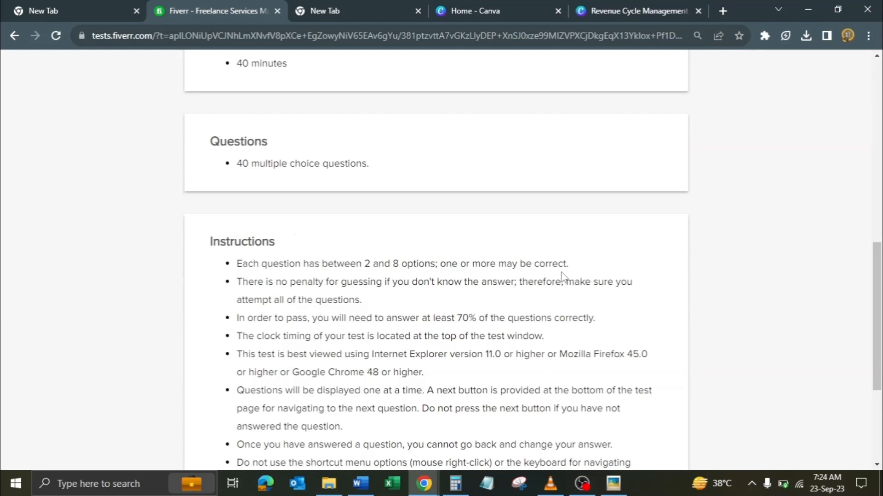
scroll(559, 277, "down", 3)
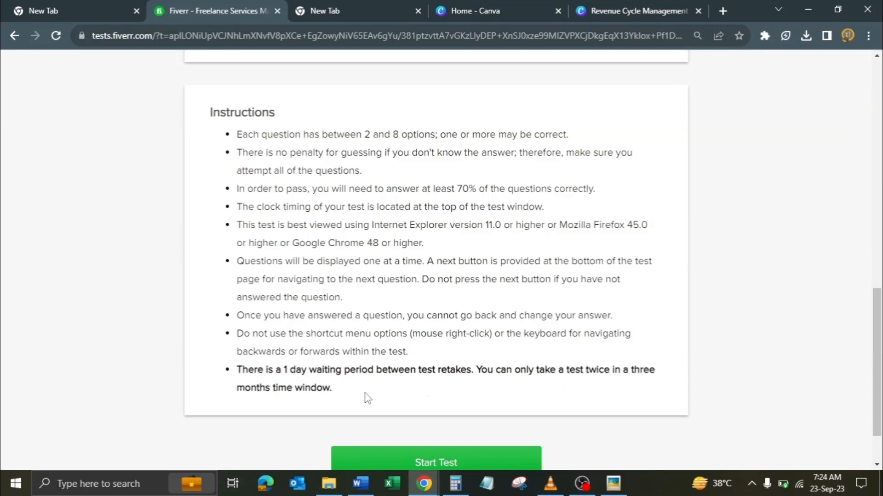
scroll(365, 398, "up", 3)
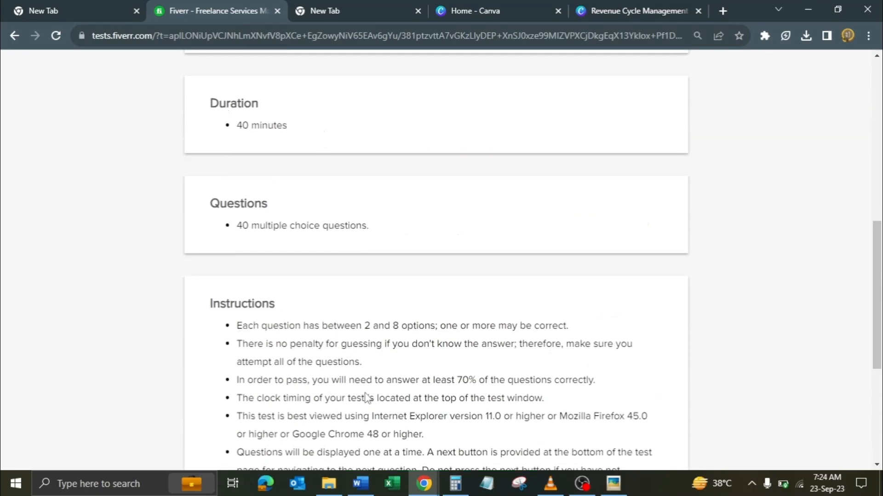
scroll(365, 395, "down", 4)
scroll(415, 346, "up", 5)
scroll(417, 340, "up", 8)
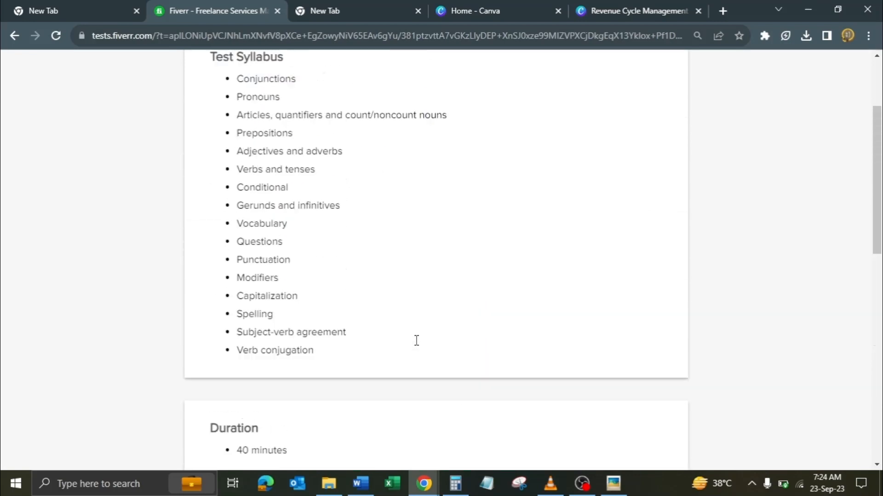